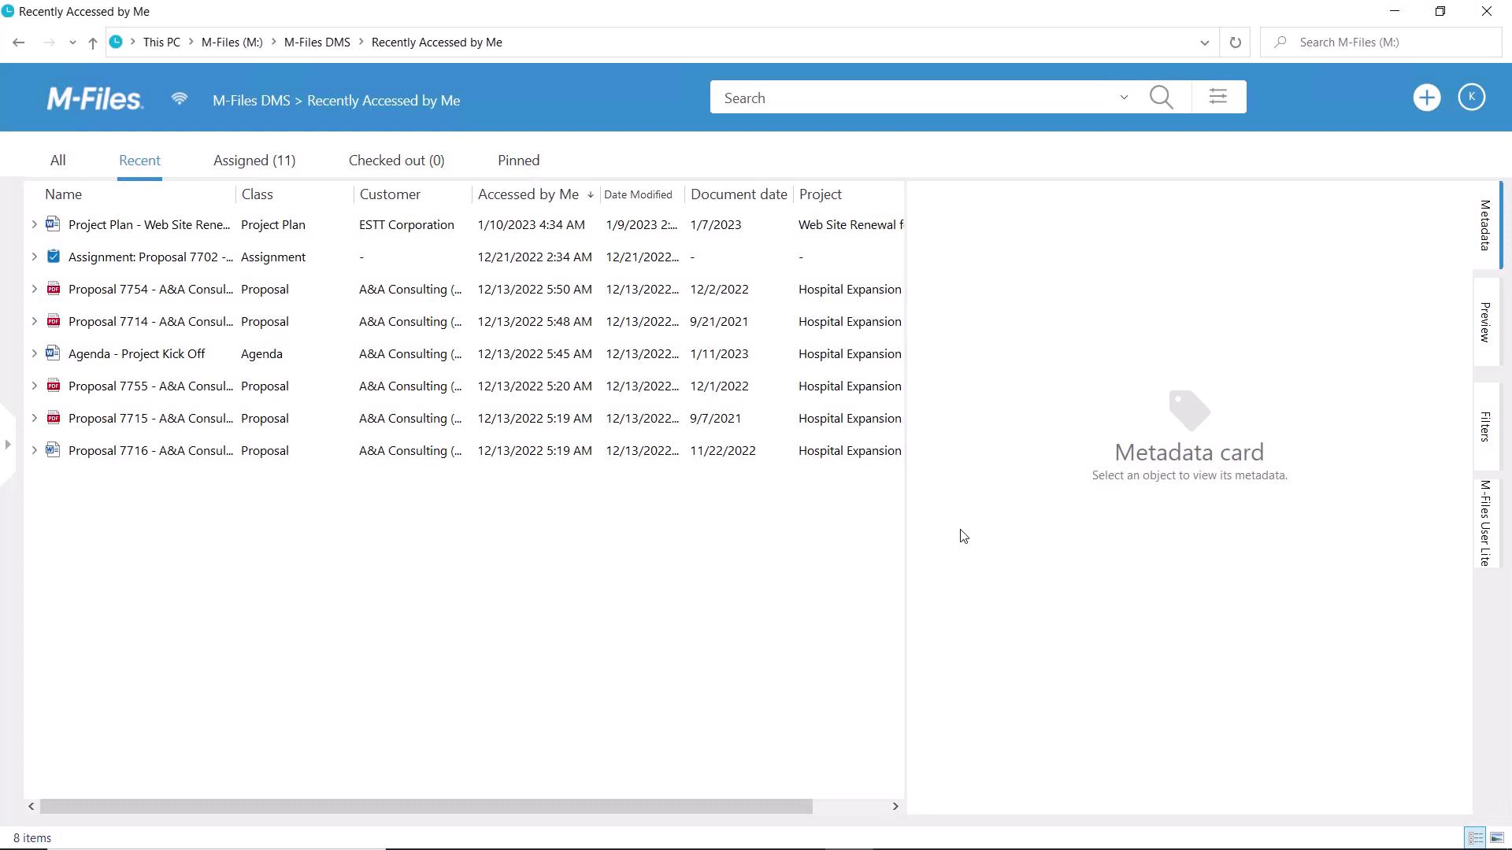
Step: Follow the 'Project Plan - Web Site Renewal for ESTT 2023' document for e-mail change notifications
left_click(196, 229)
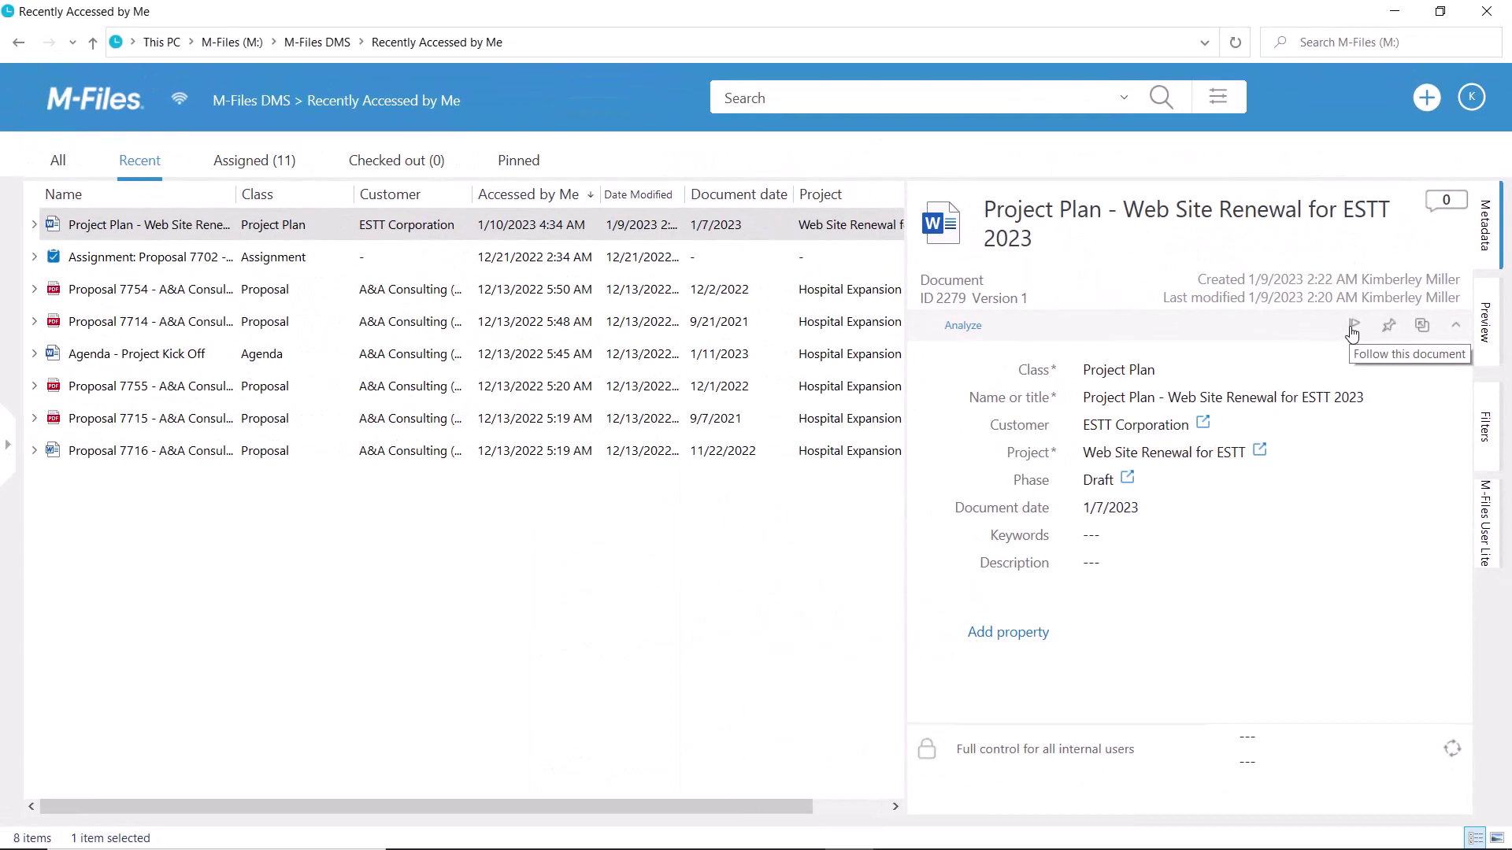
left_click(1197, 198)
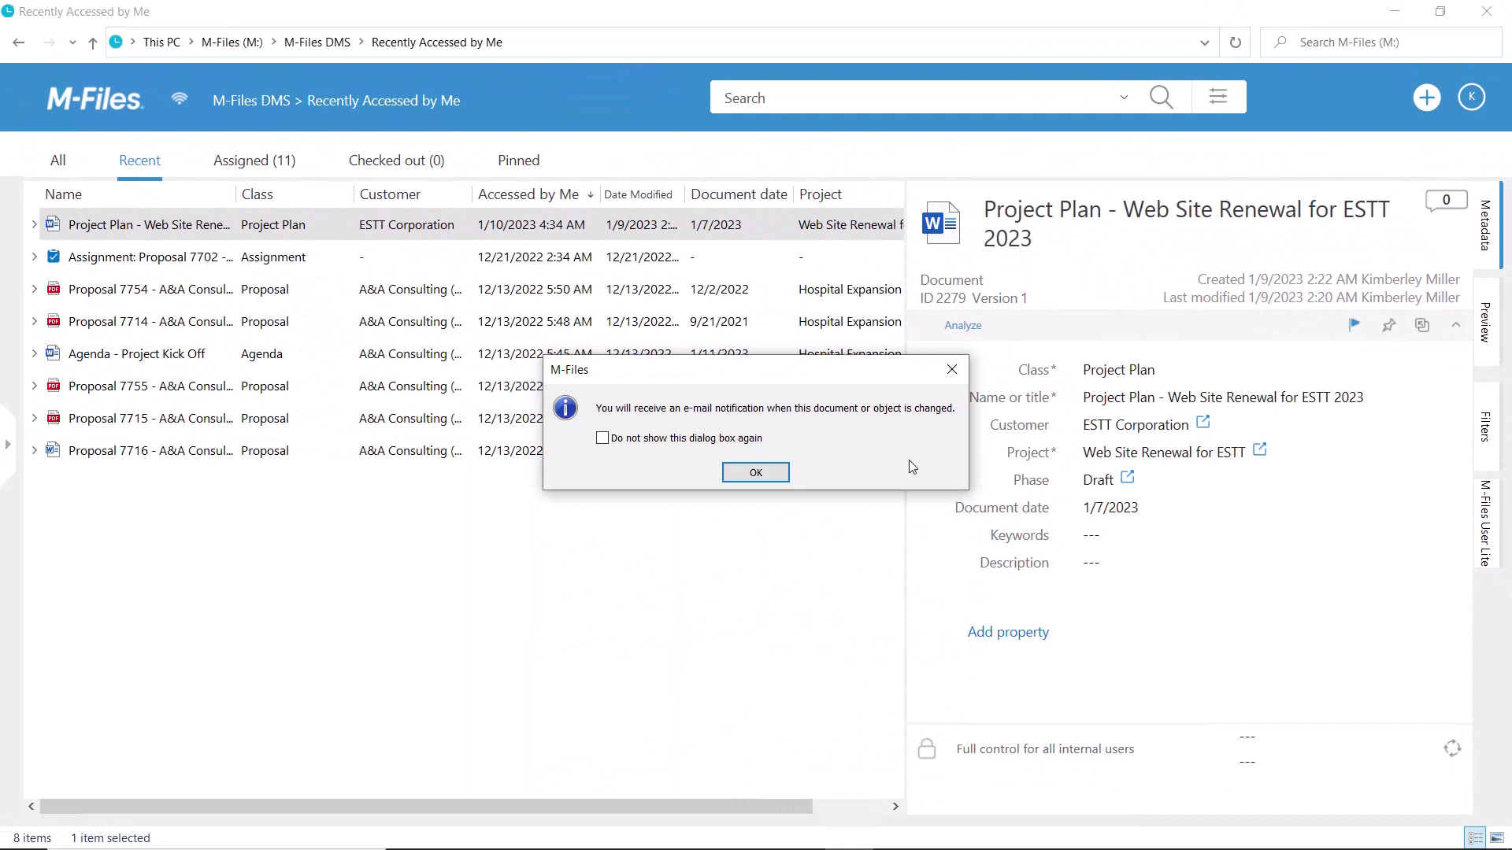
left_click(767, 473)
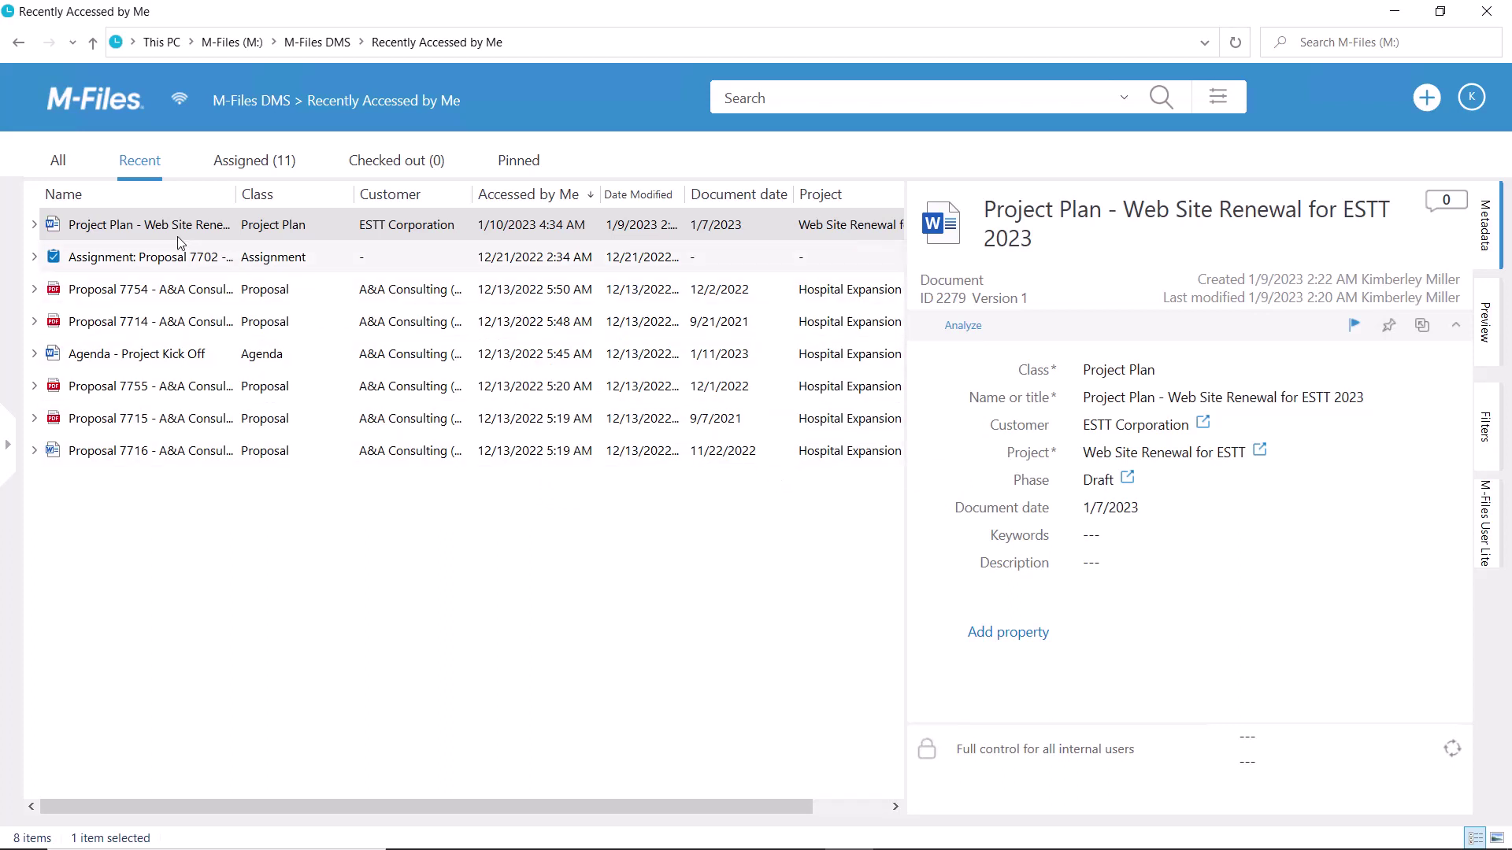
Step: Follow the linked 'Web Site Renewal for ESTT' project, found under the Project Plan's Projects group
left_click(35, 226)
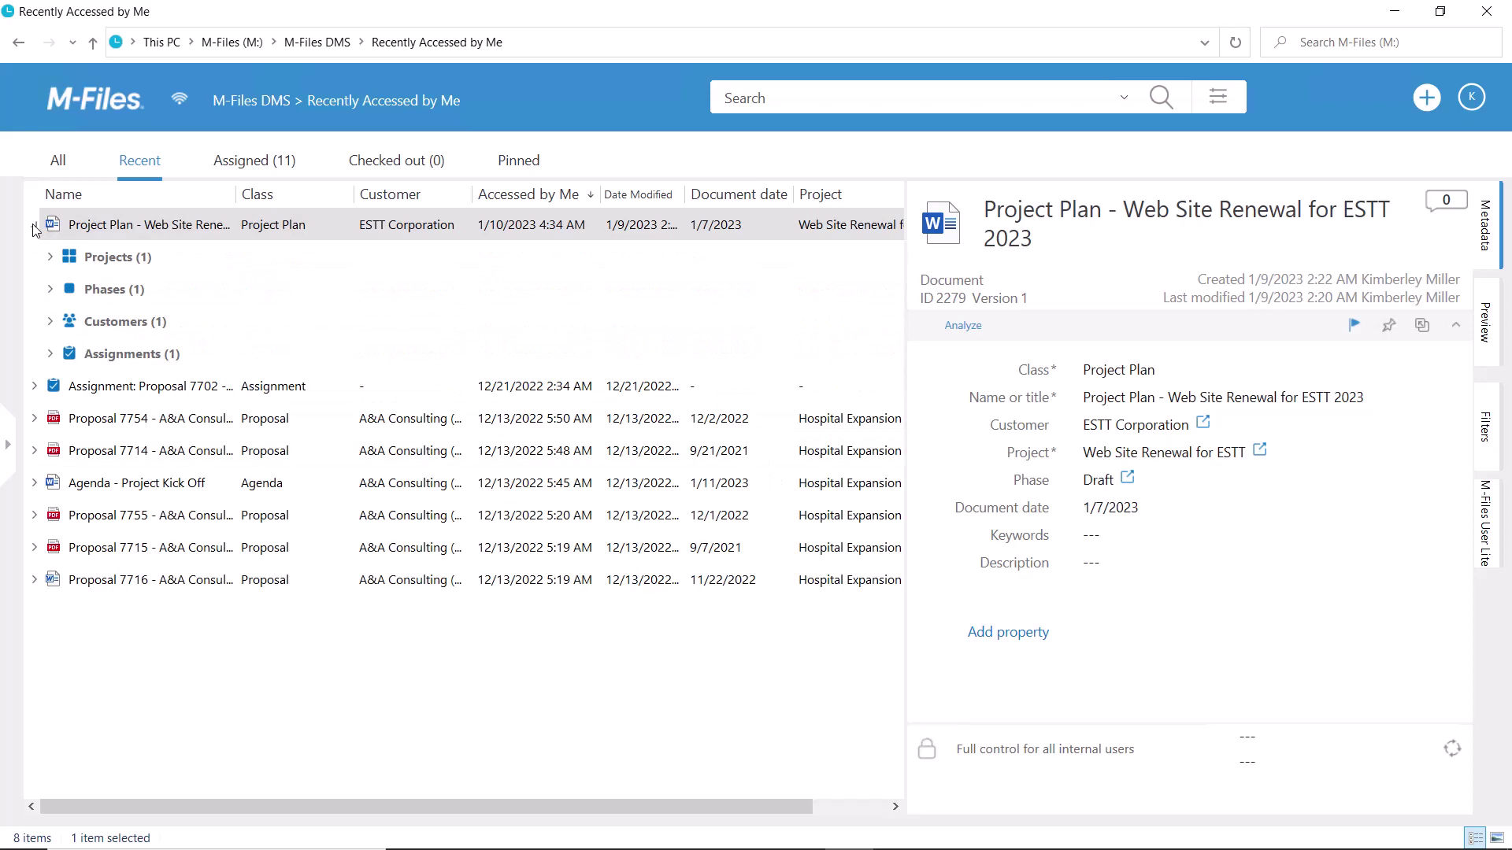
left_click(50, 257)
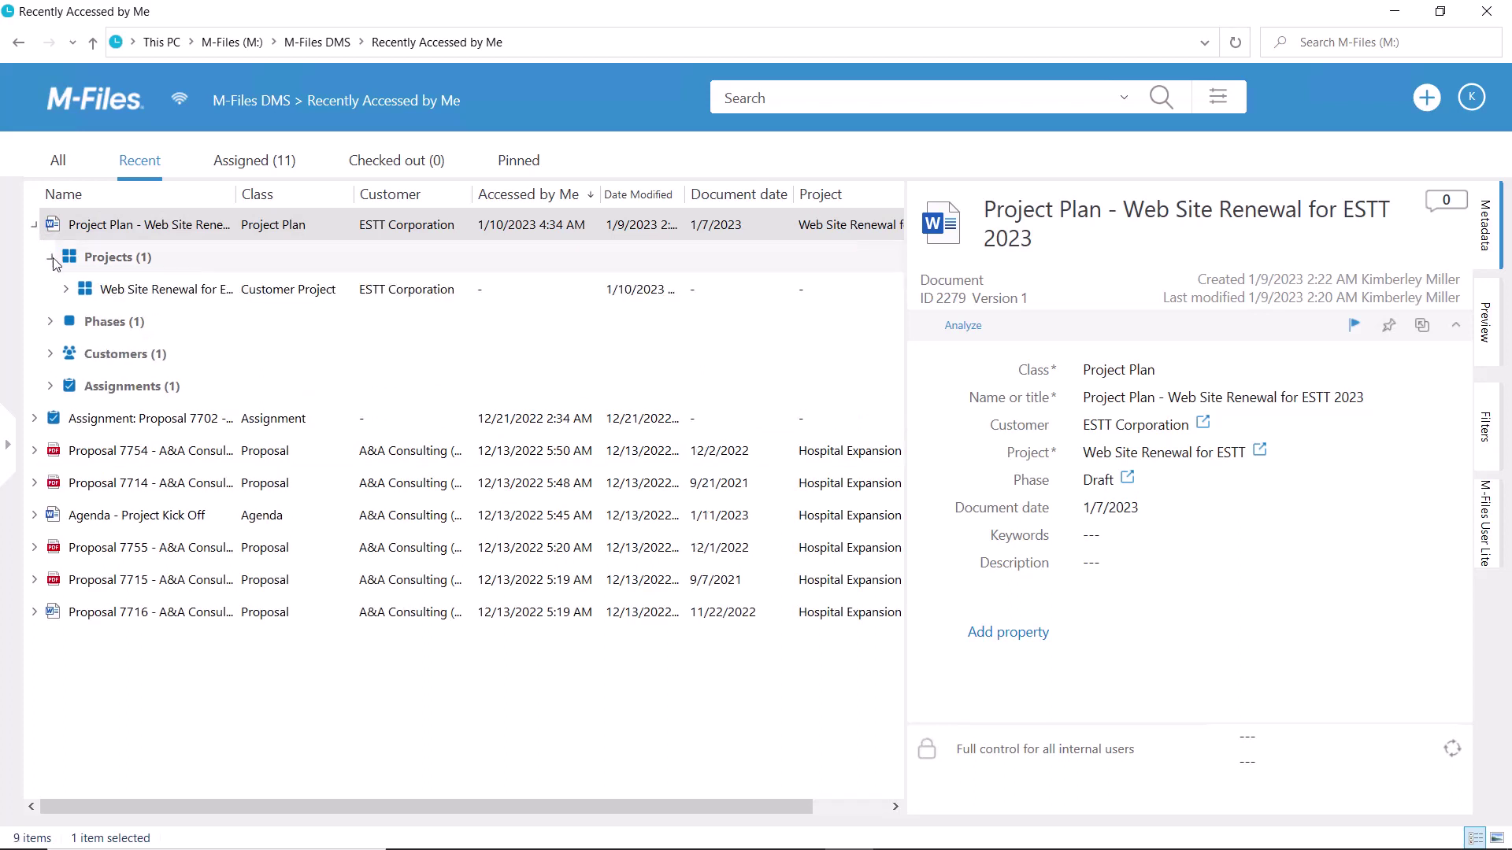
left_click(273, 297)
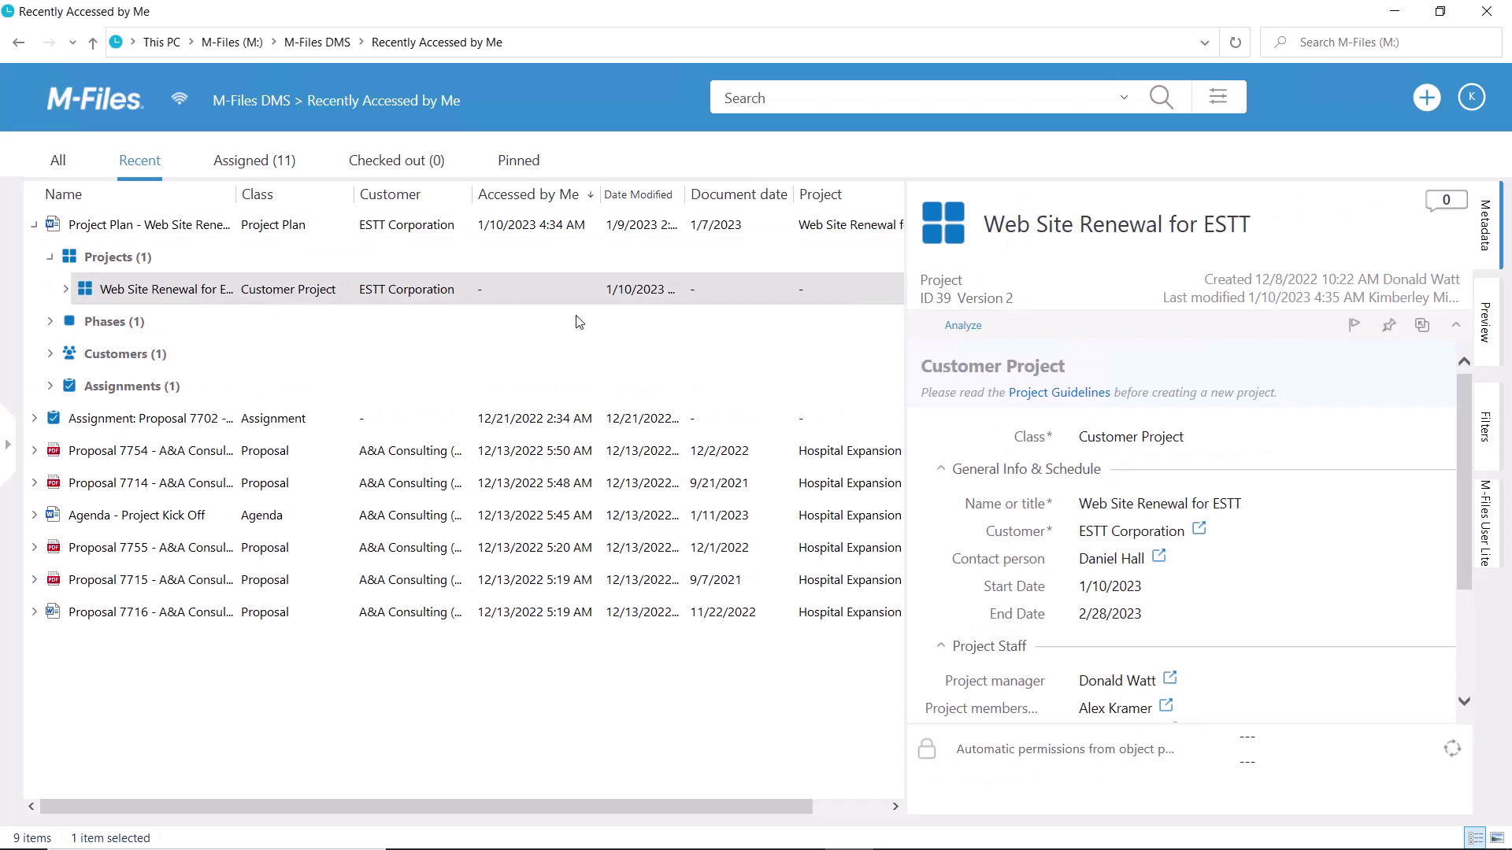
left_click(1354, 325)
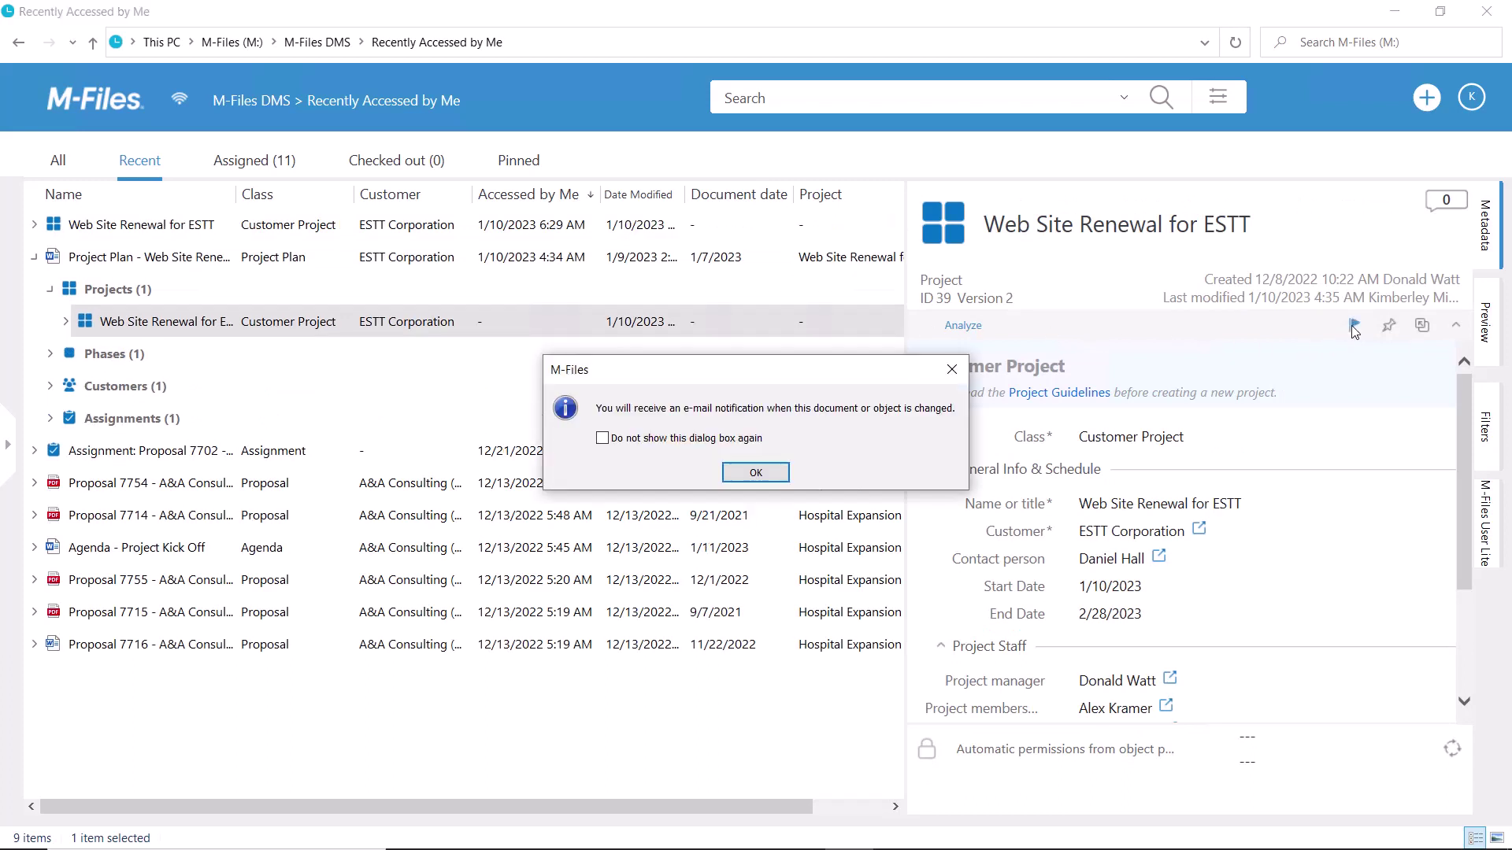
left_click(772, 473)
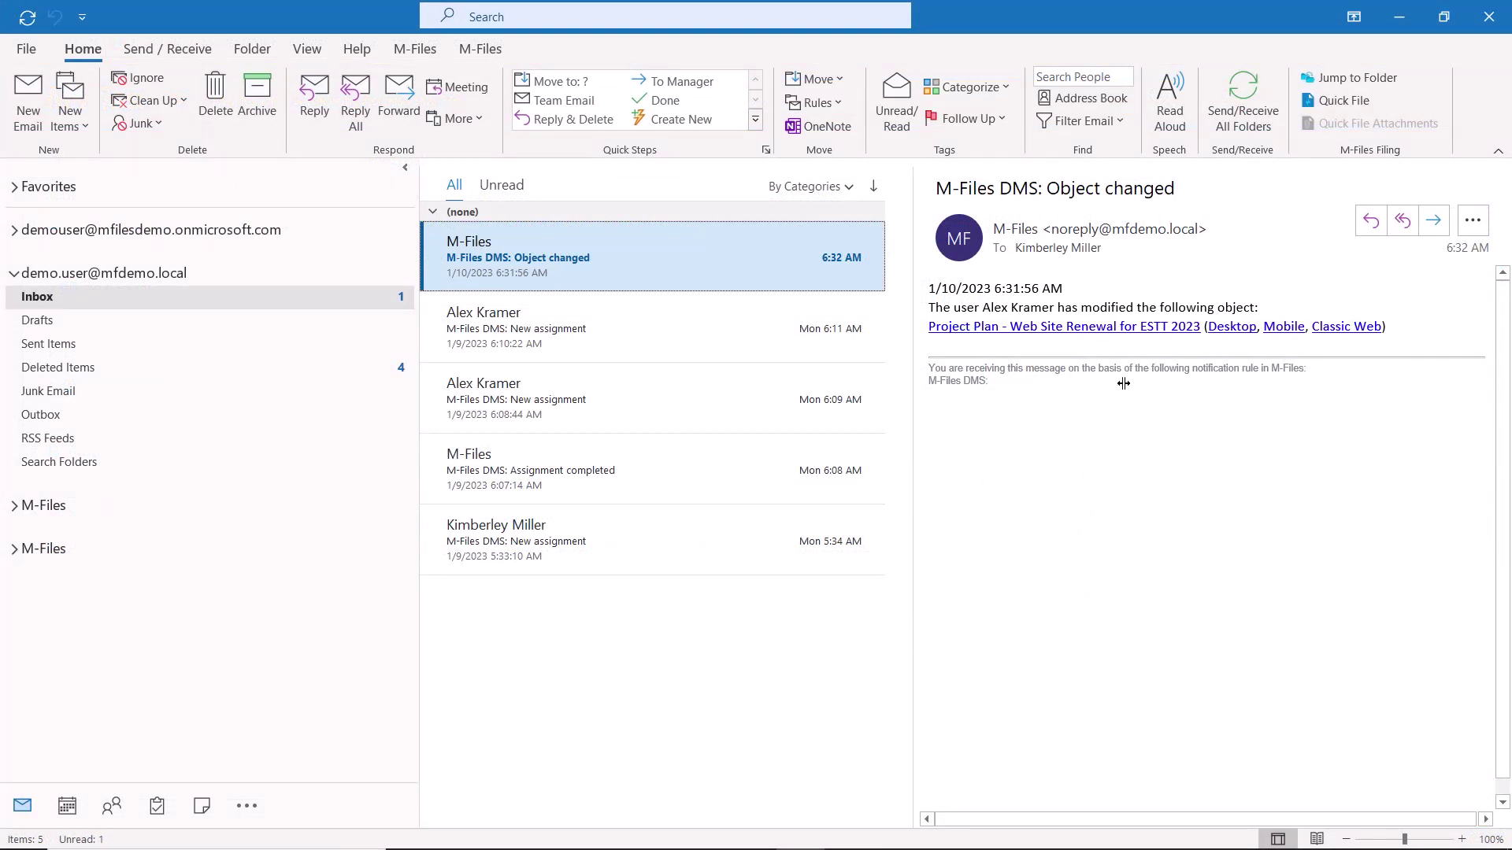
Step: Open the Project Plan document via the link in the 'M-Files DMS: Object changed' e-mail
left_click(1136, 336)
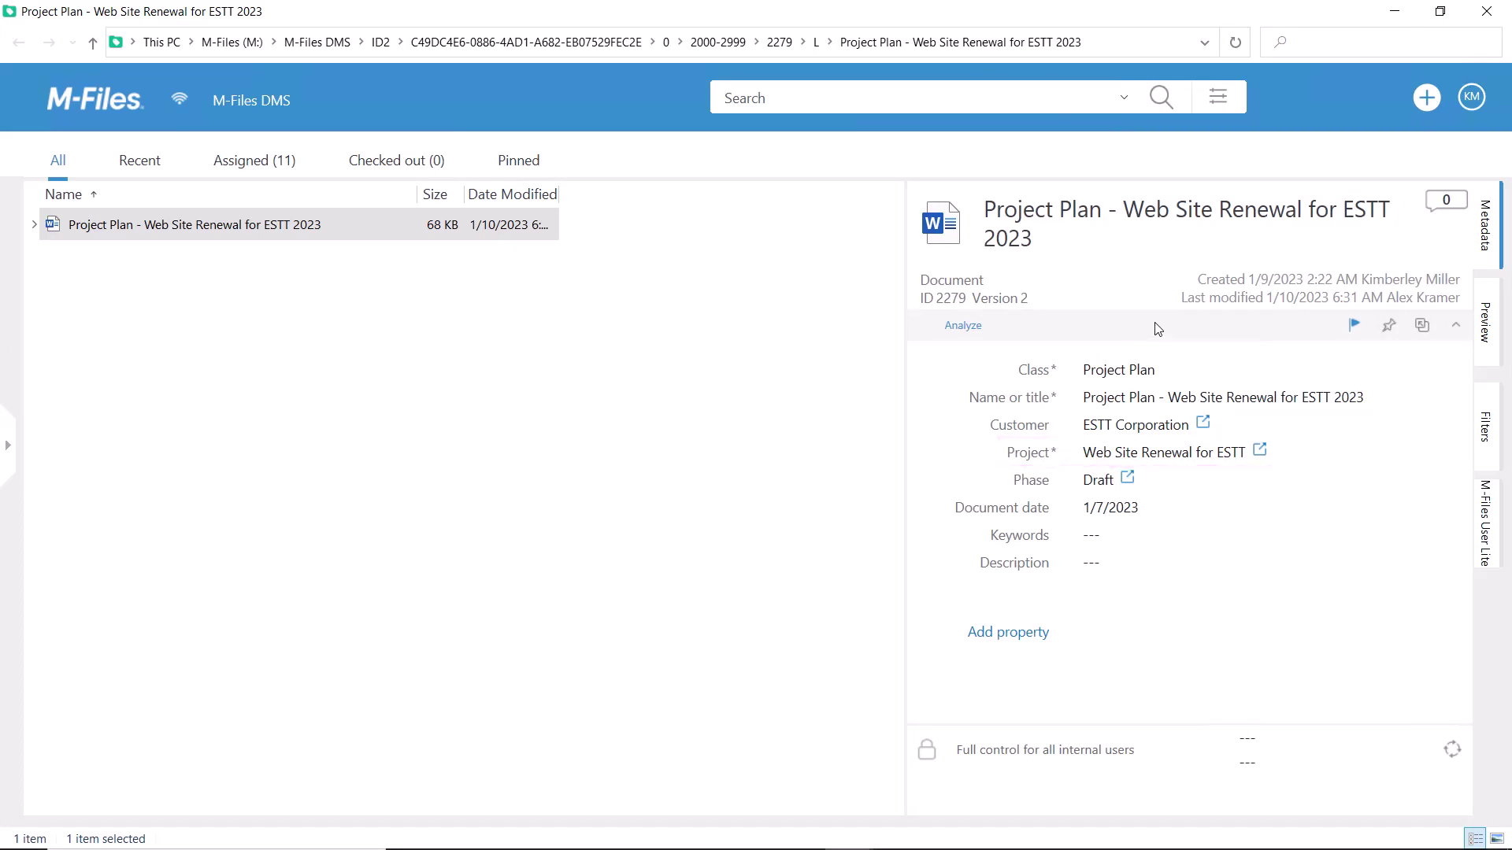
Step: Open Notification Settings from the user avatar's User Settings menu
left_click(1471, 98)
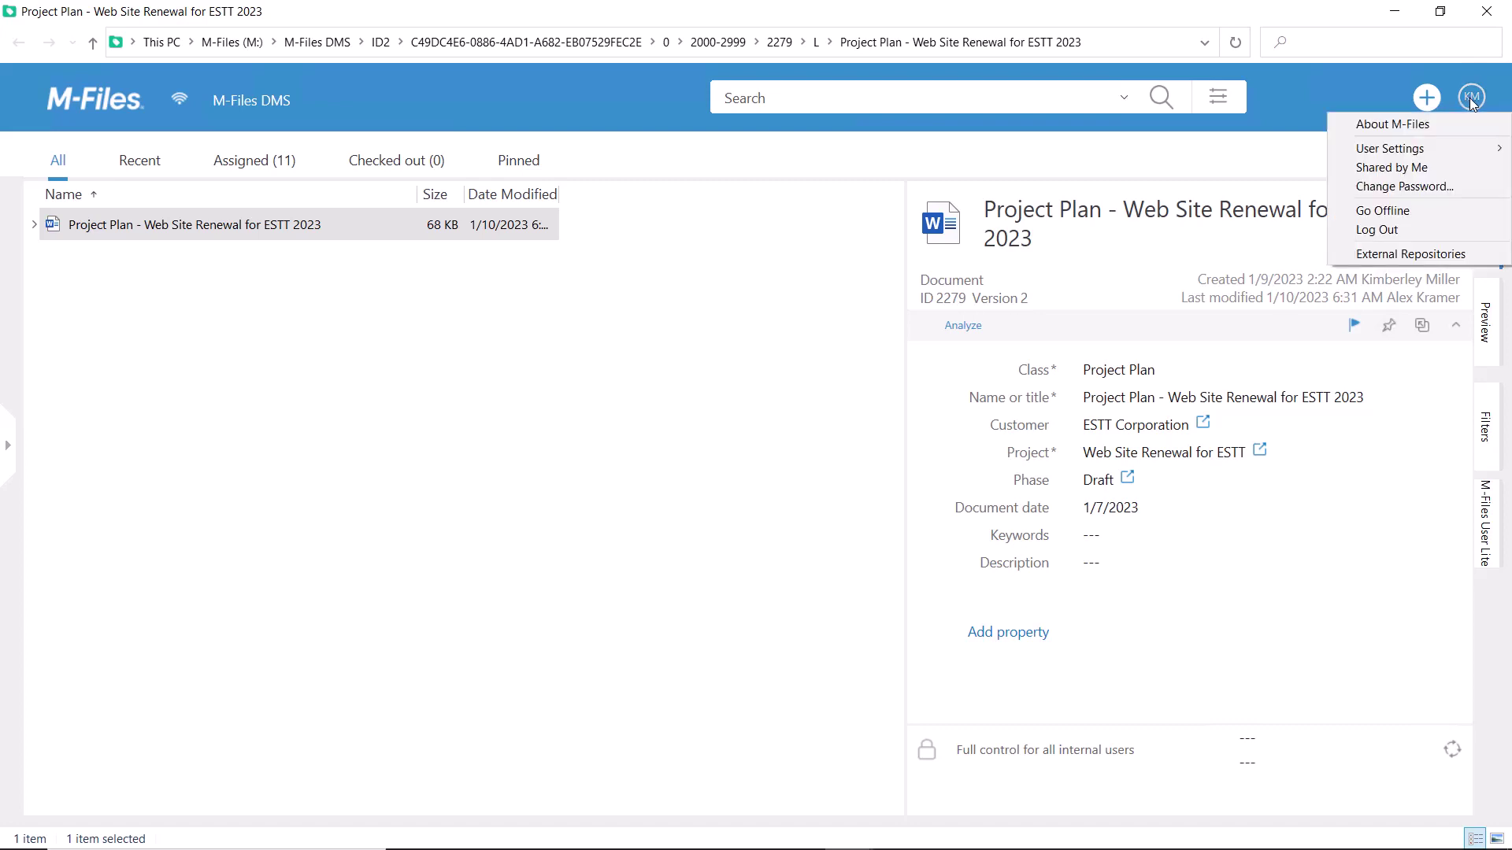
mouse_move(1445, 150)
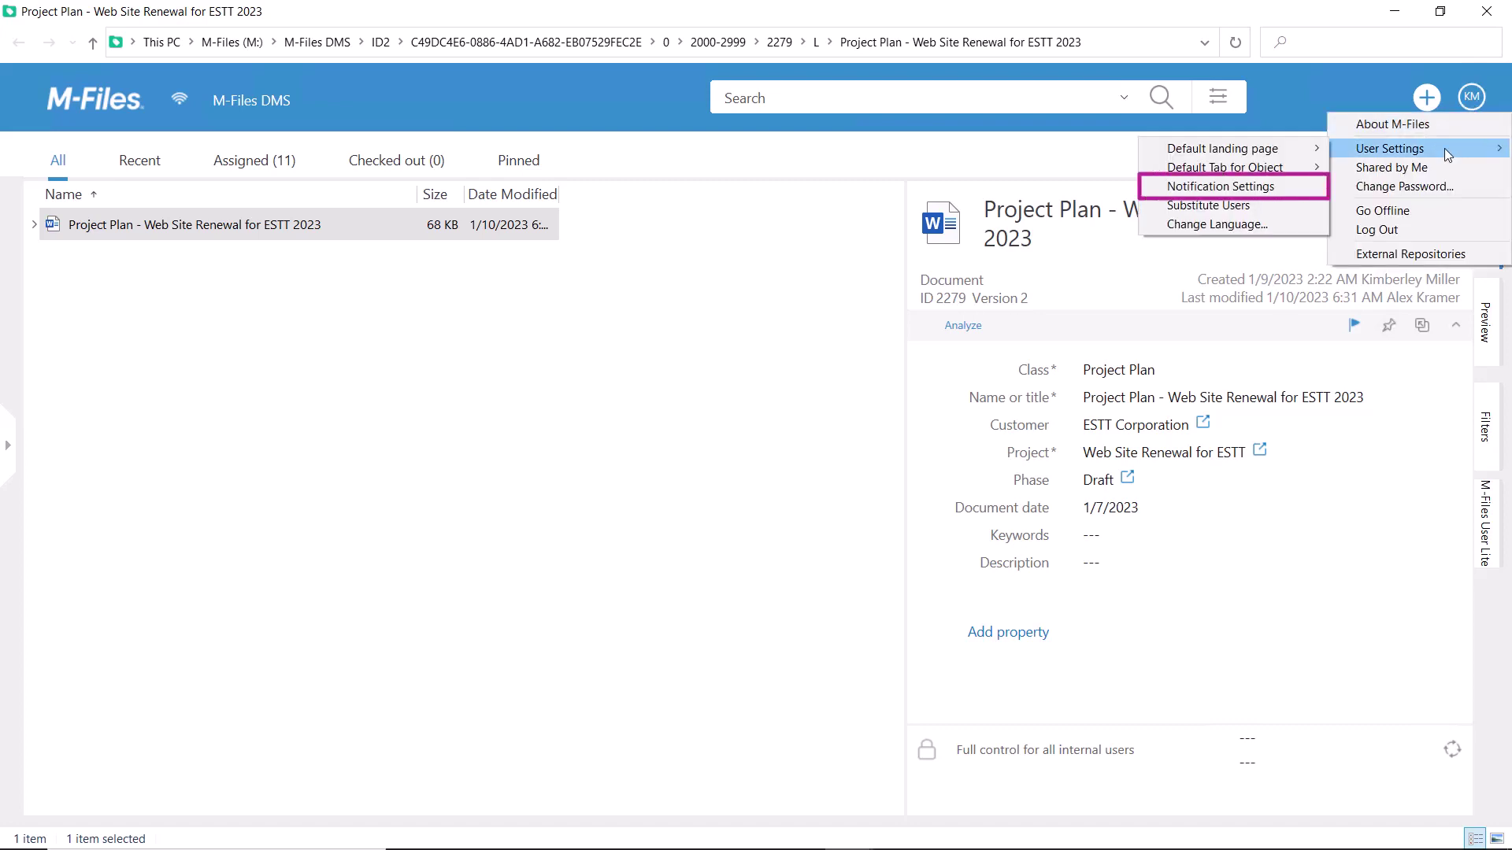
left_click(1267, 188)
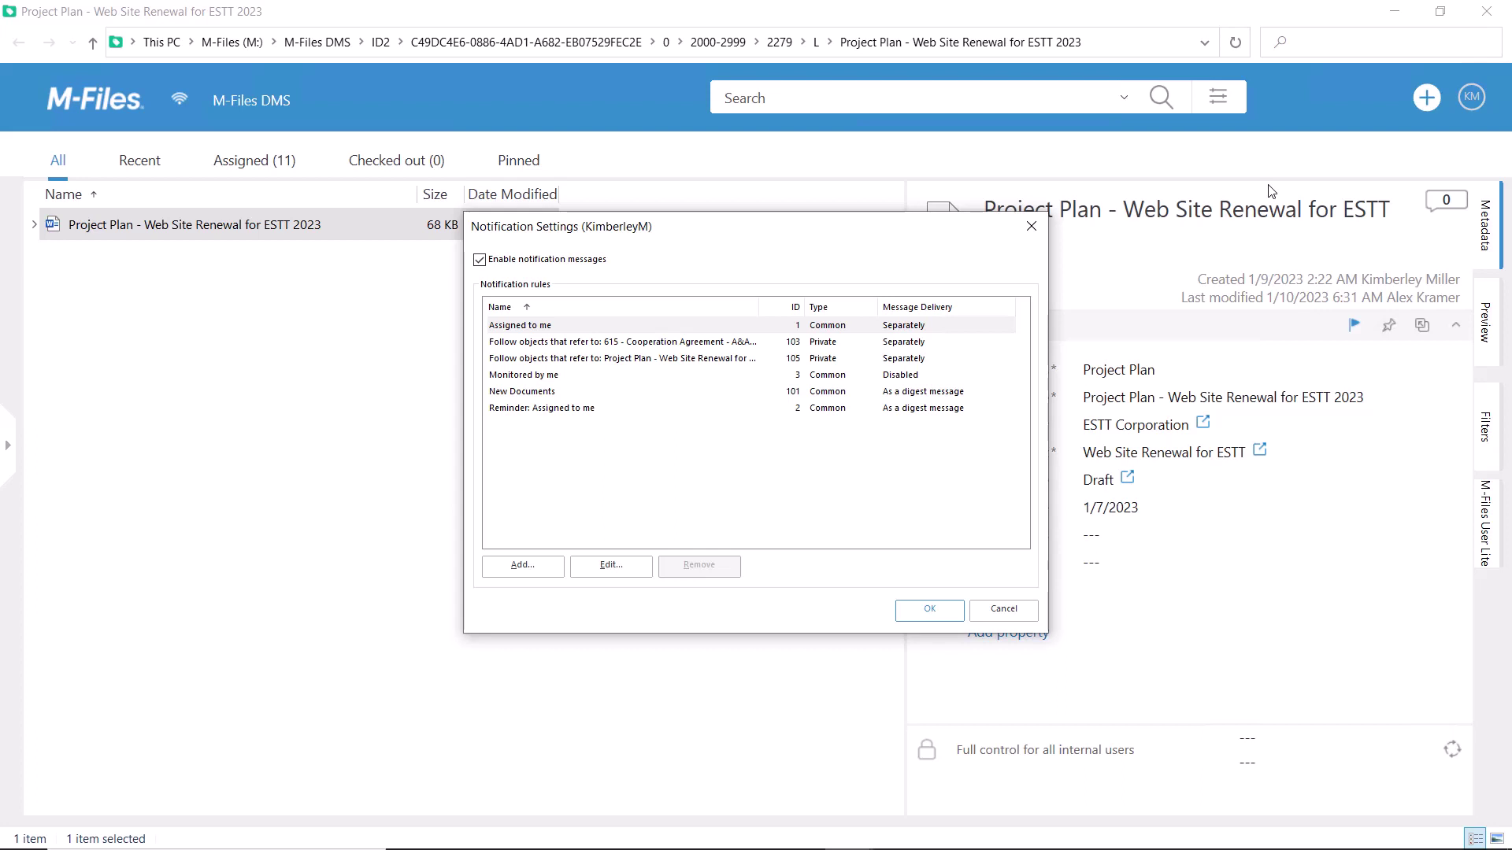
Step: Change the 615 - Cooperation Agreement follow rule to deliver a digest message once a day
left_click(703, 343)
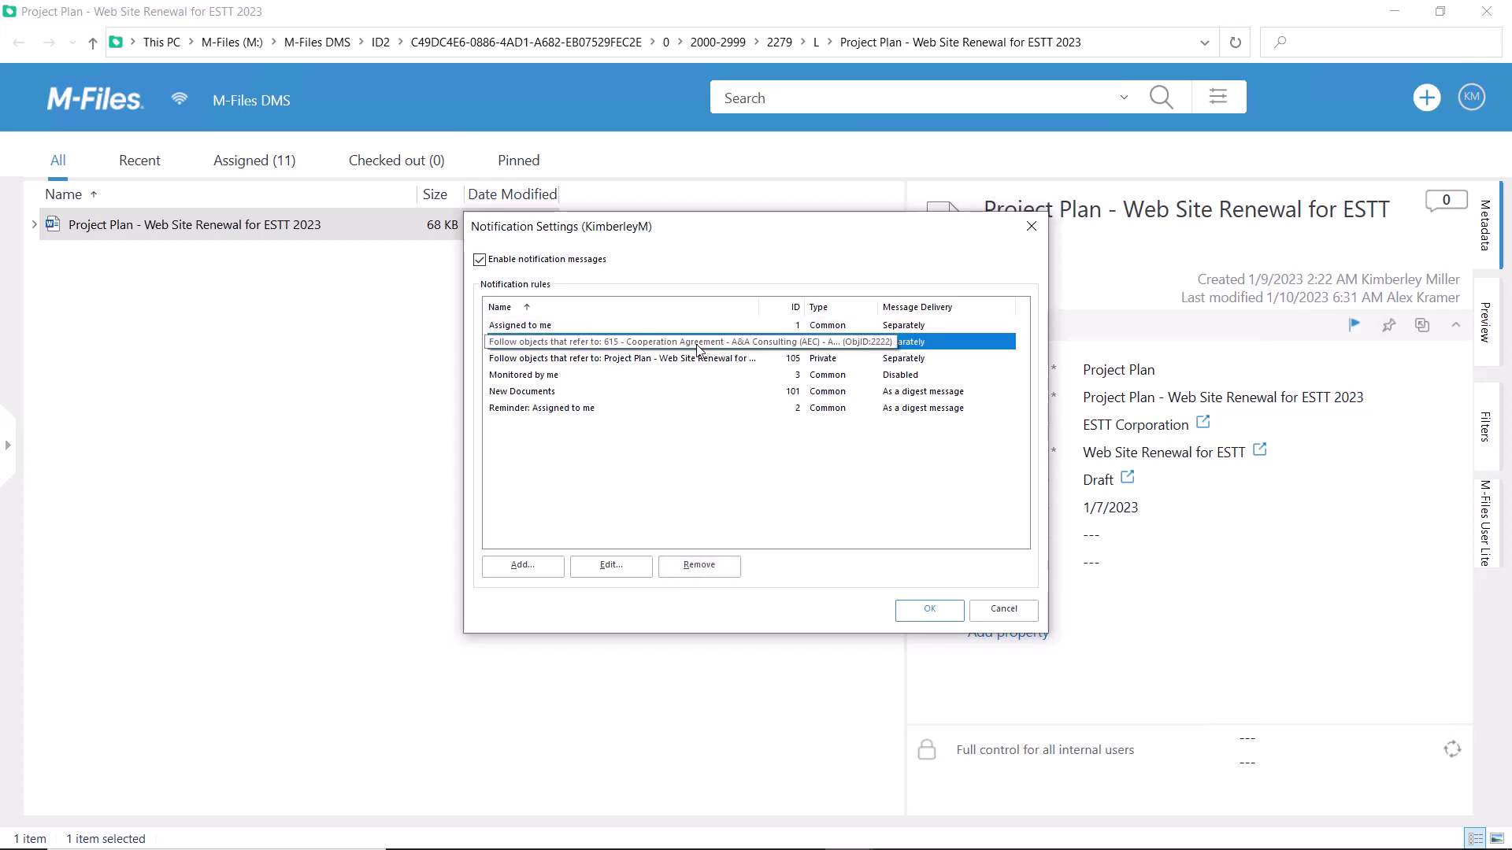
left_click(607, 565)
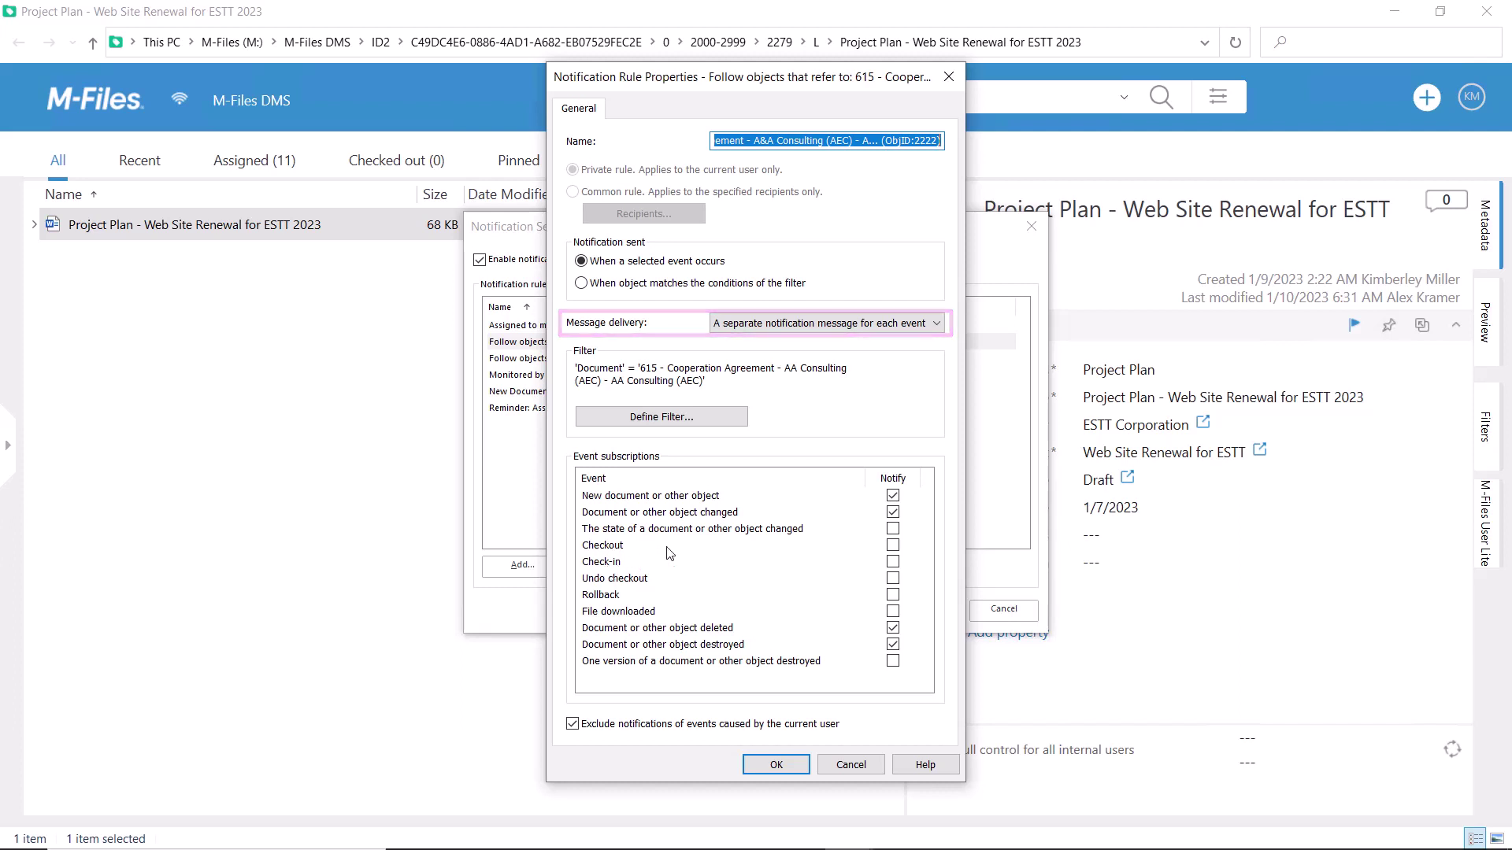
left_click(937, 323)
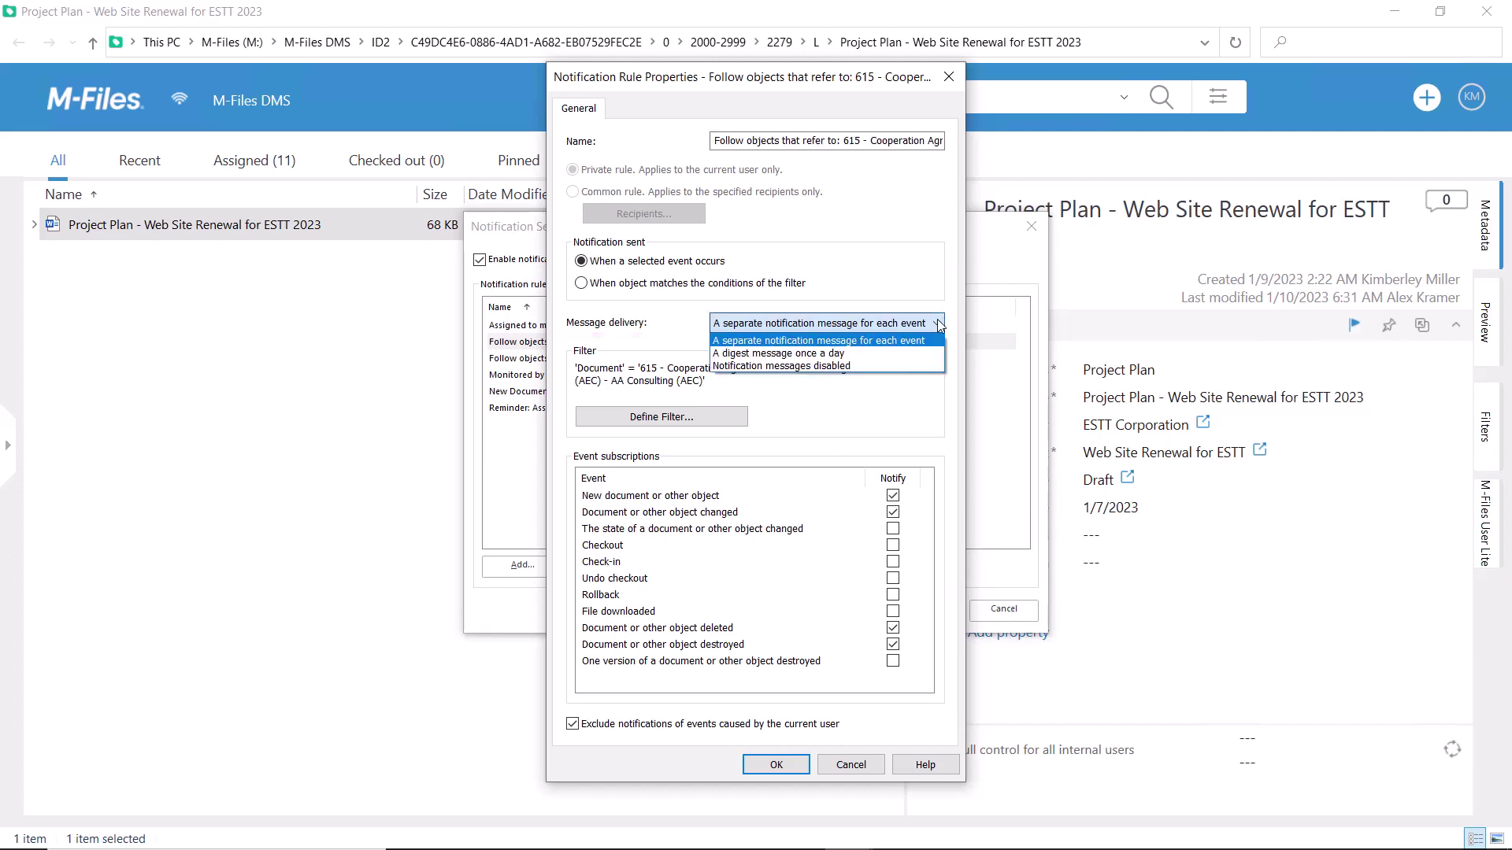
left_click(857, 354)
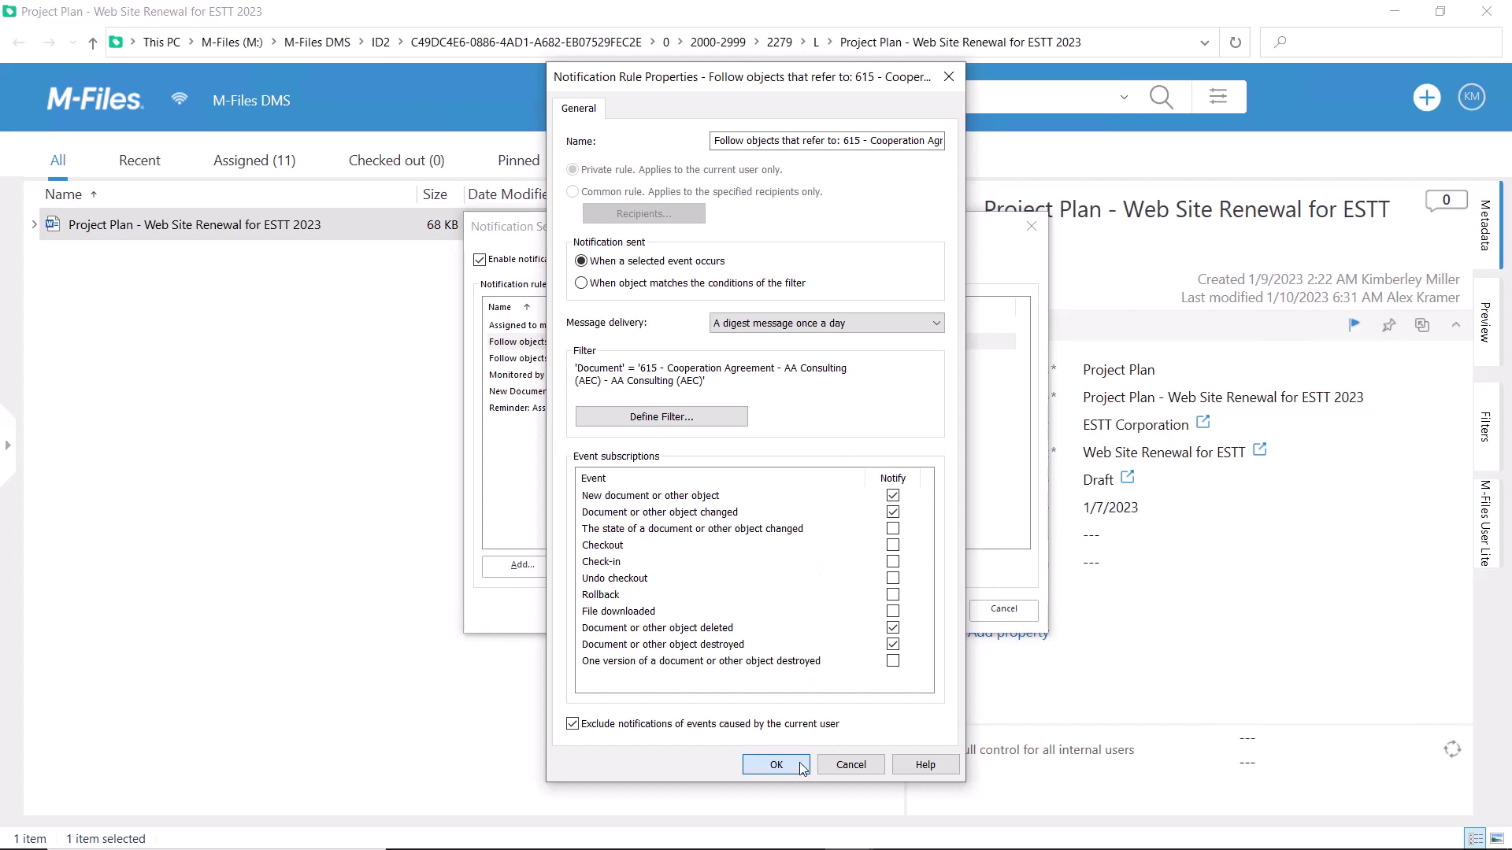
left_click(775, 765)
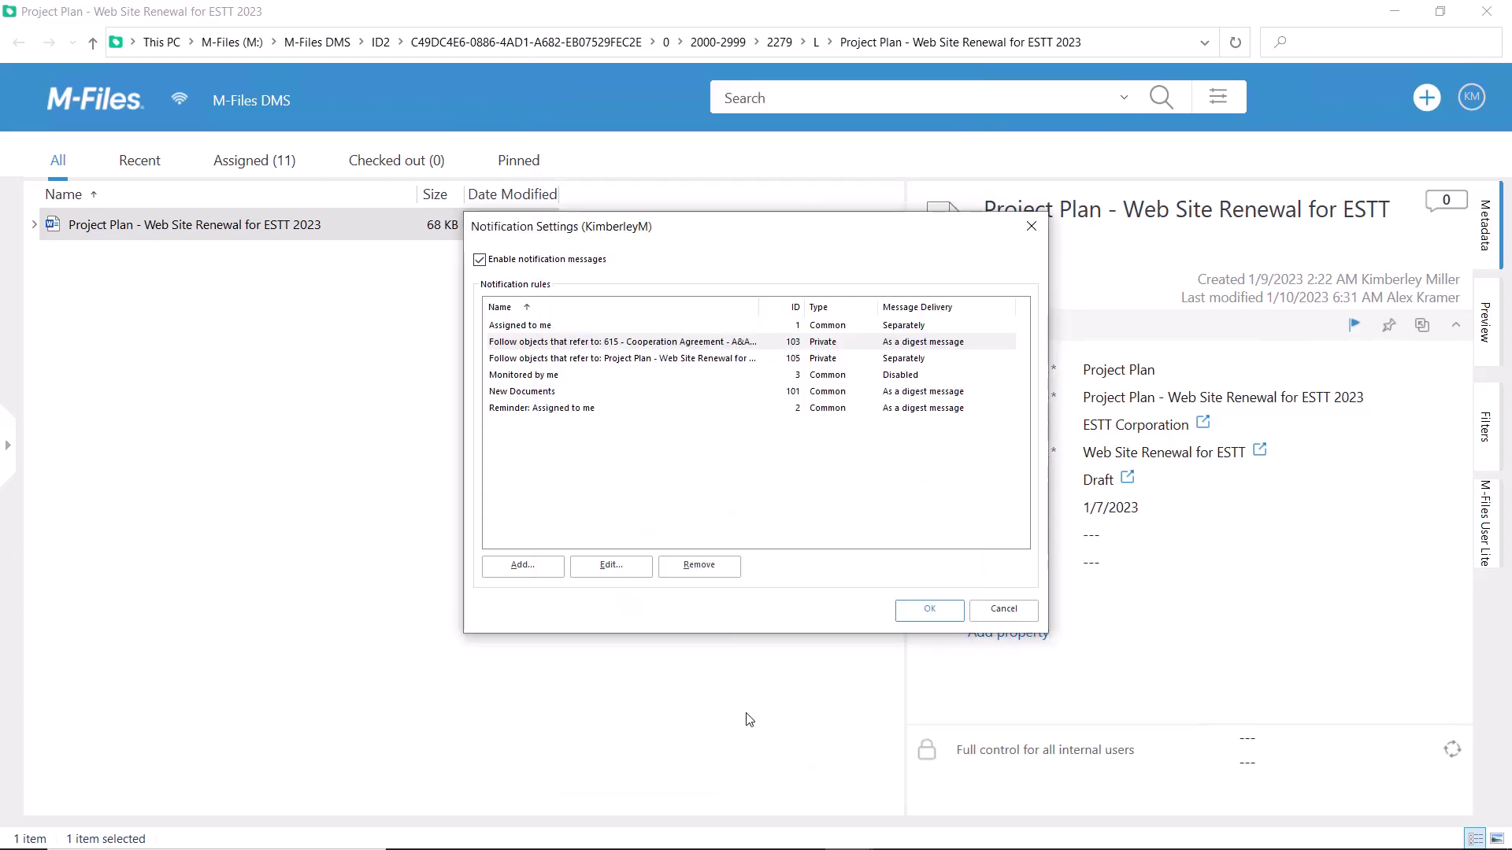
Step: Add a rule named 'New Project Memos' with delivery set to a digest message once a day
left_click(529, 567)
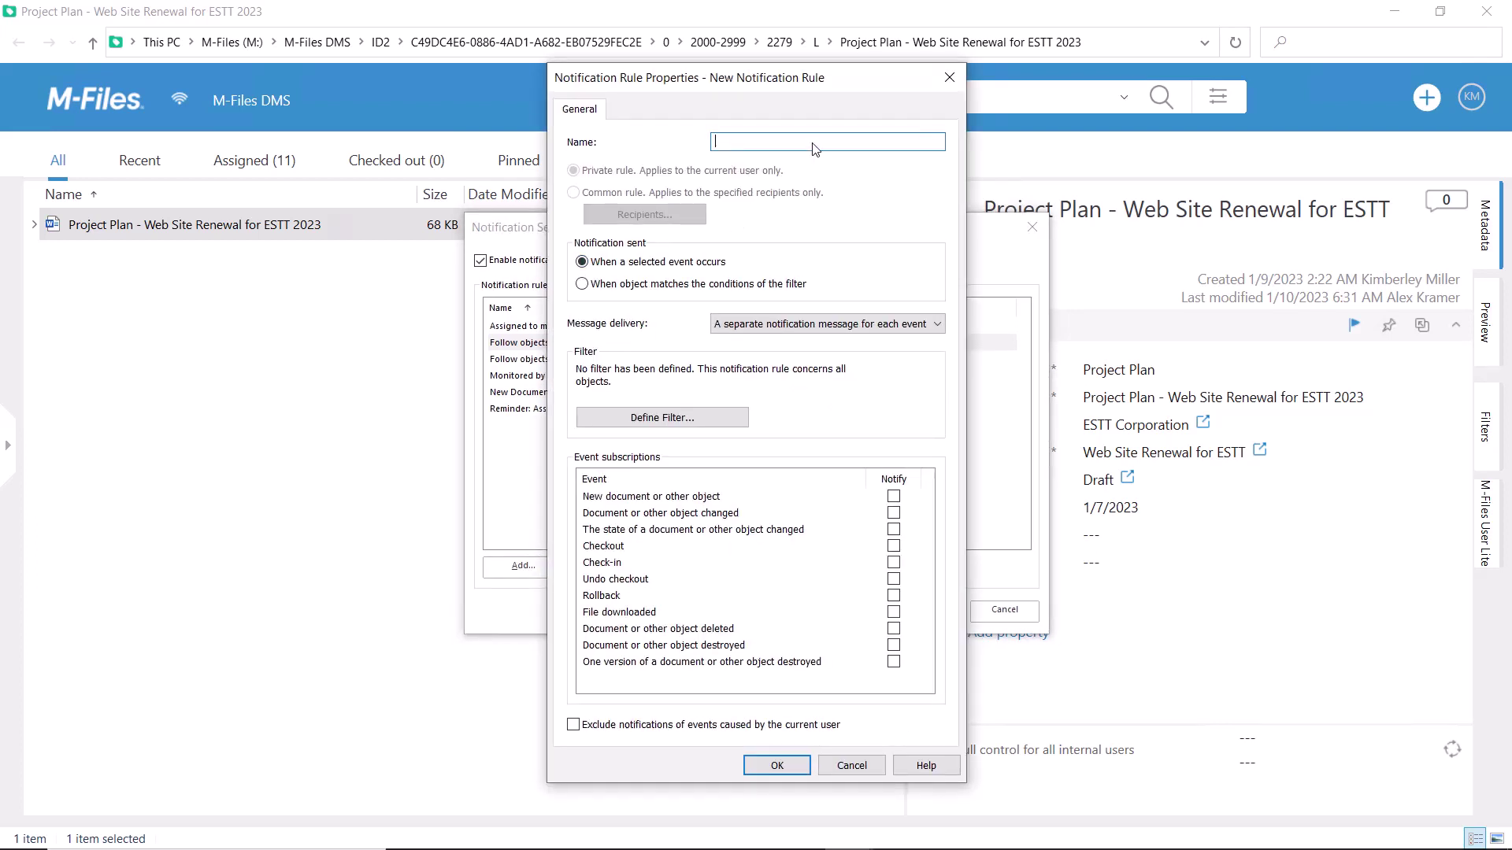
type("New Project Memos")
left_click(923, 325)
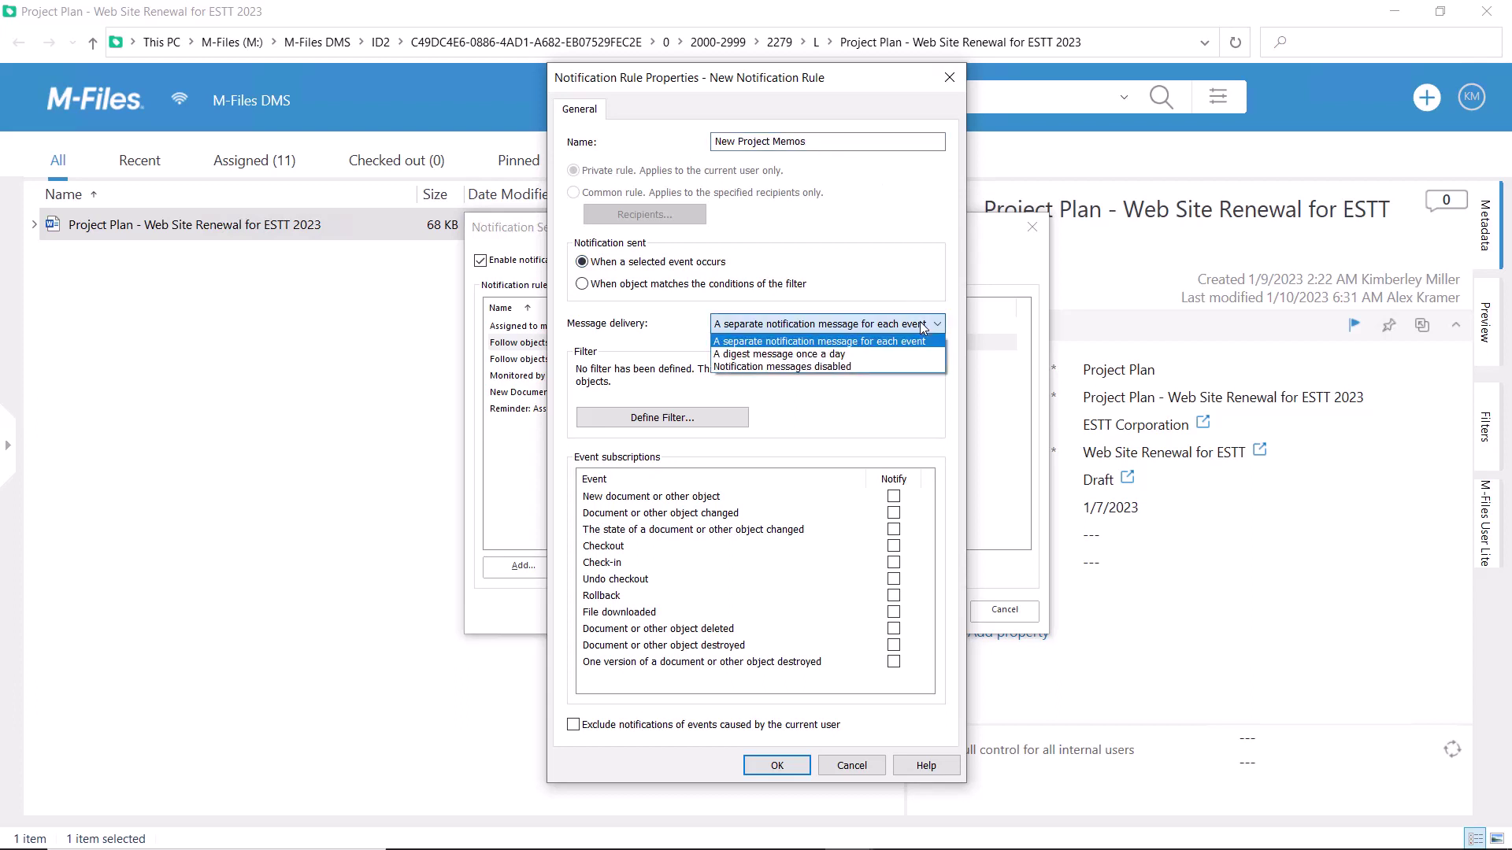
left_click(877, 354)
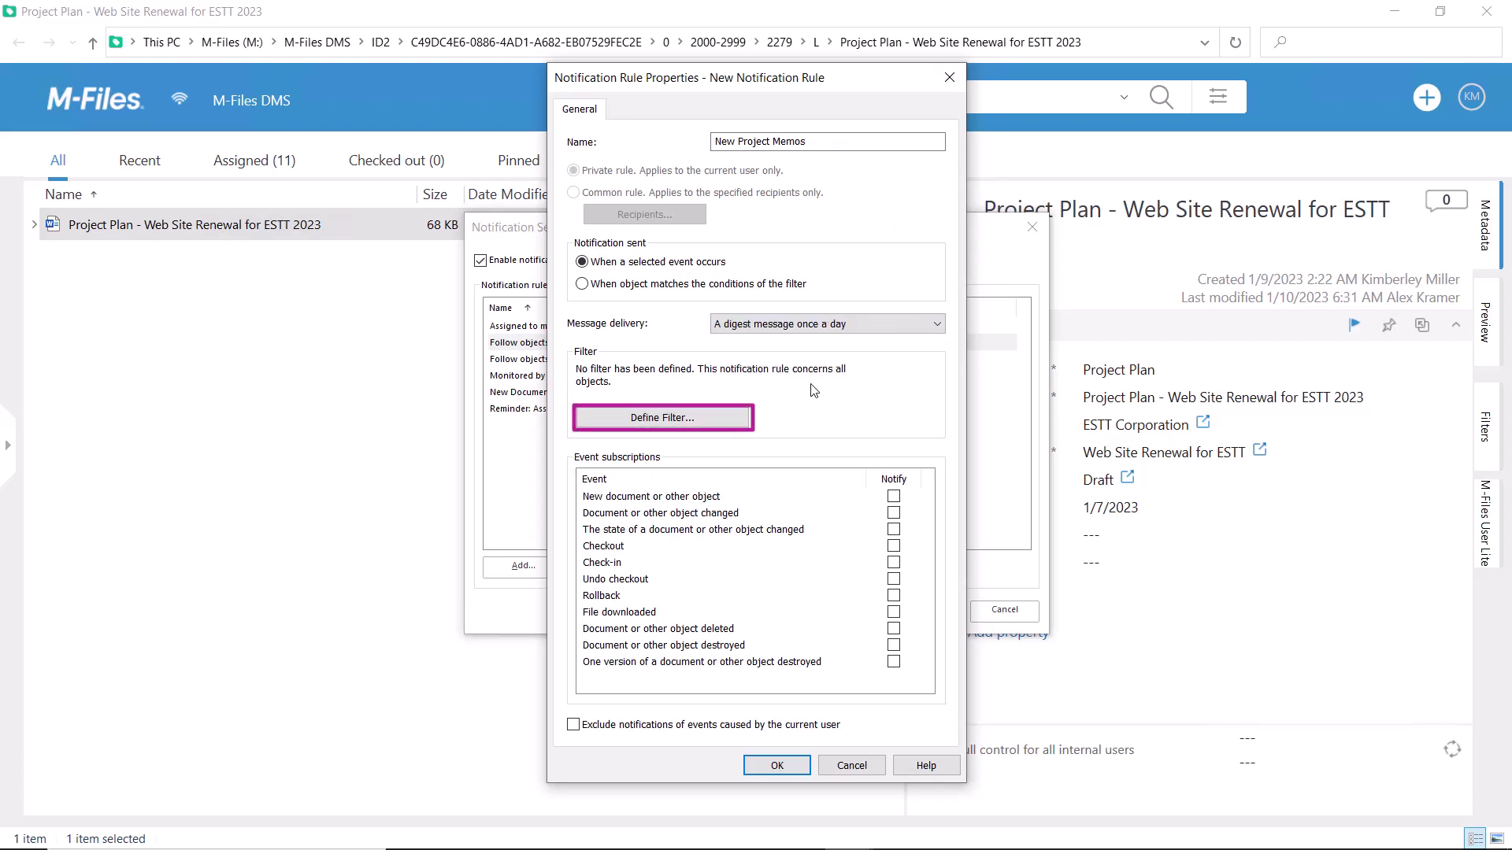
Step: Restrict the rule's filter to object type Document or Document Collection
left_click(679, 418)
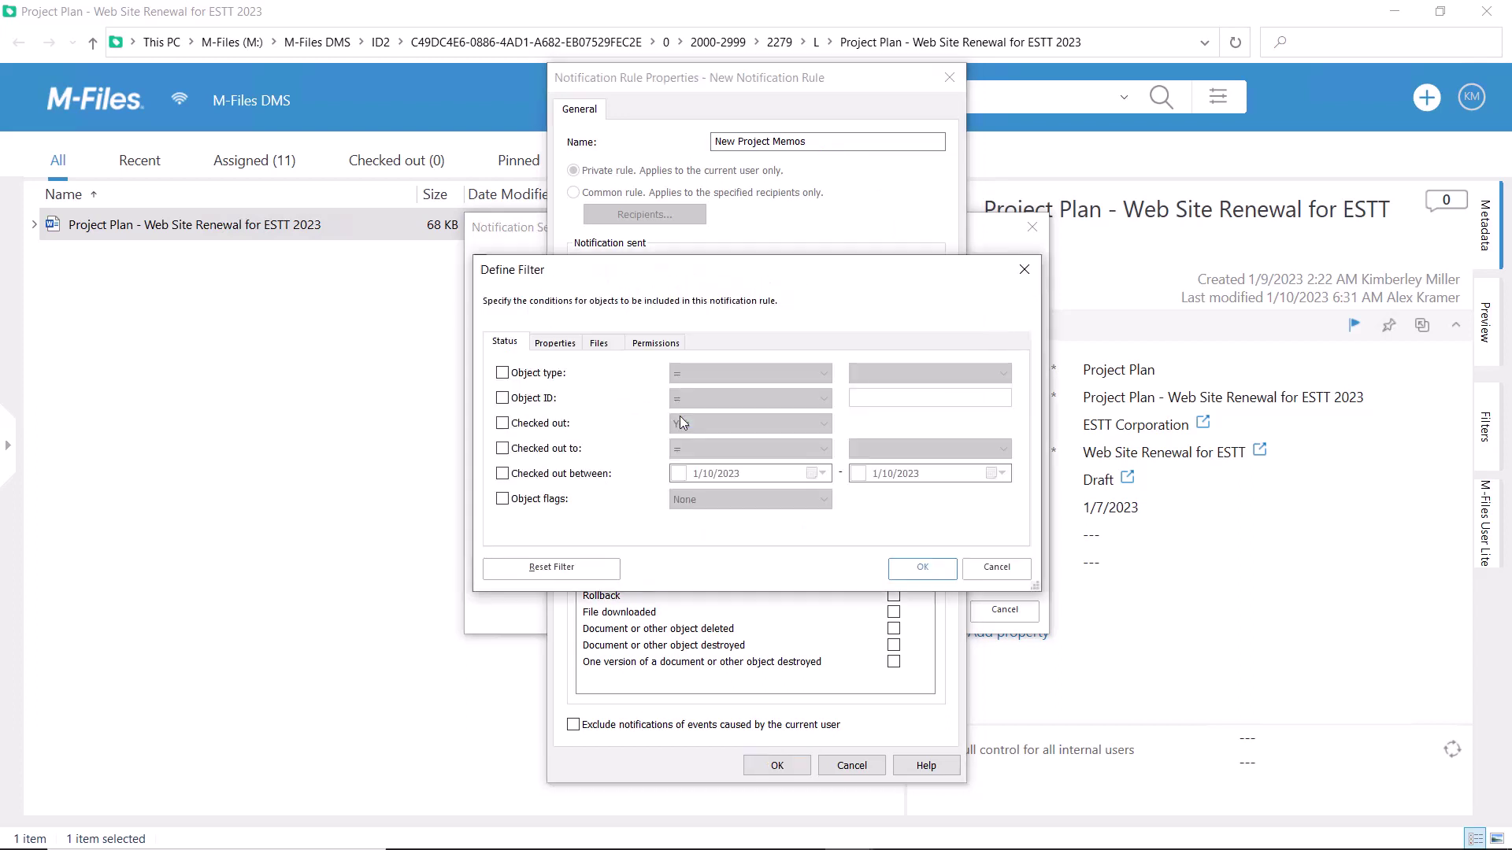
left_click(534, 374)
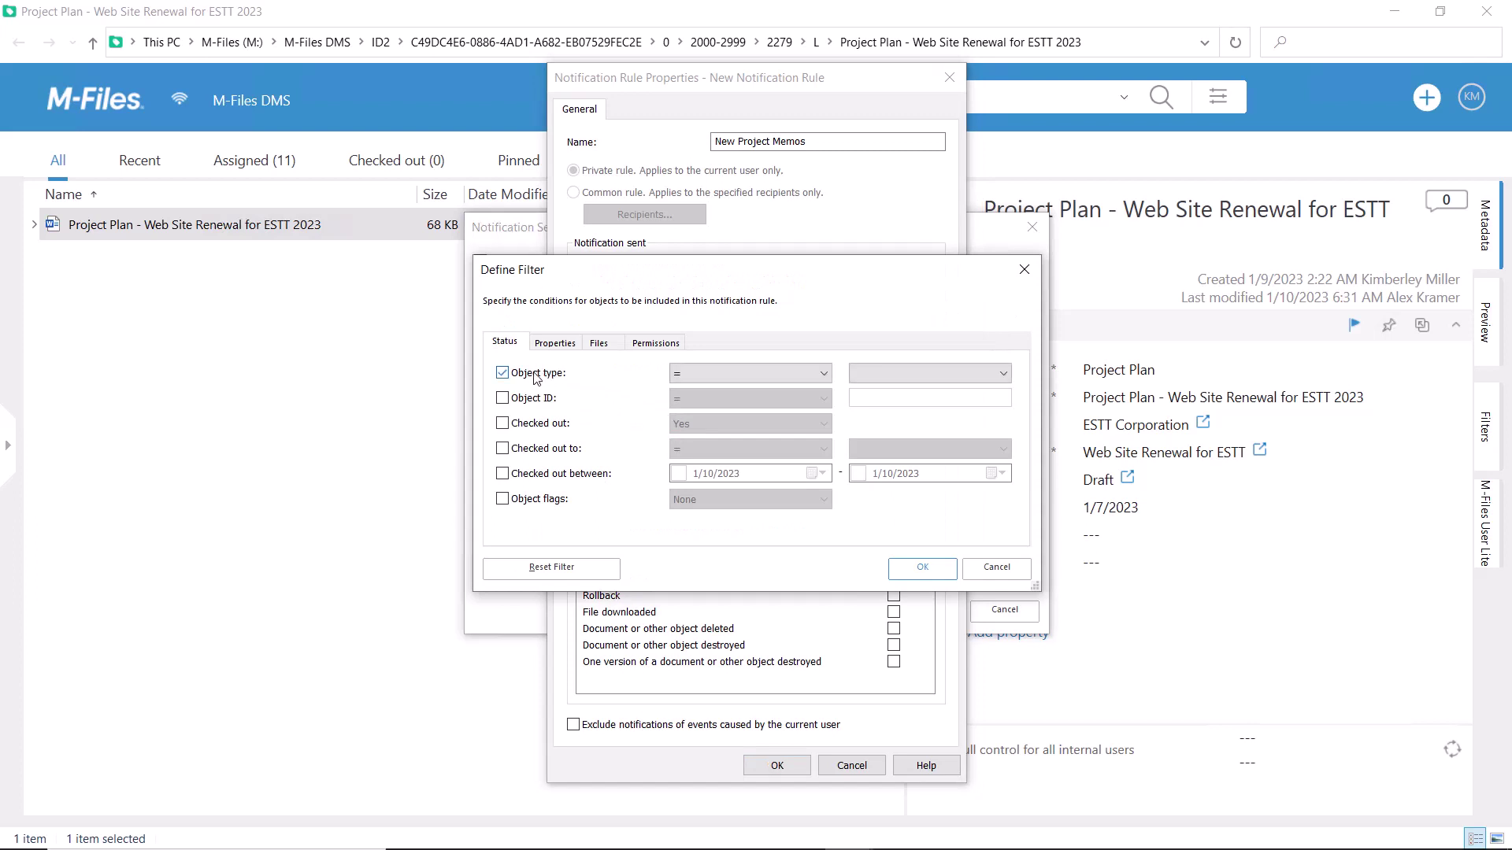
left_click(1000, 377)
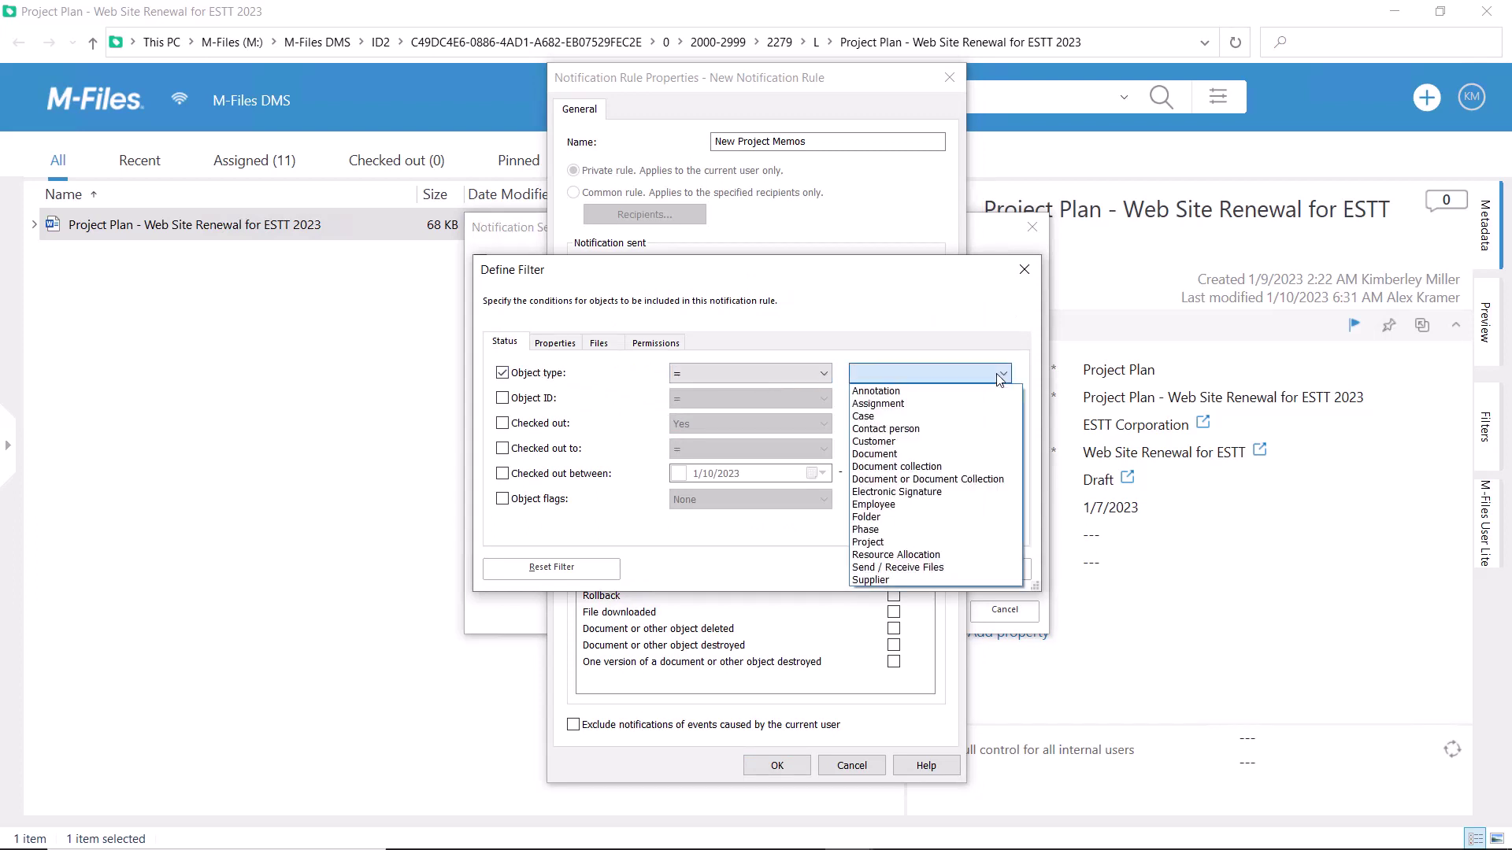
left_click(954, 479)
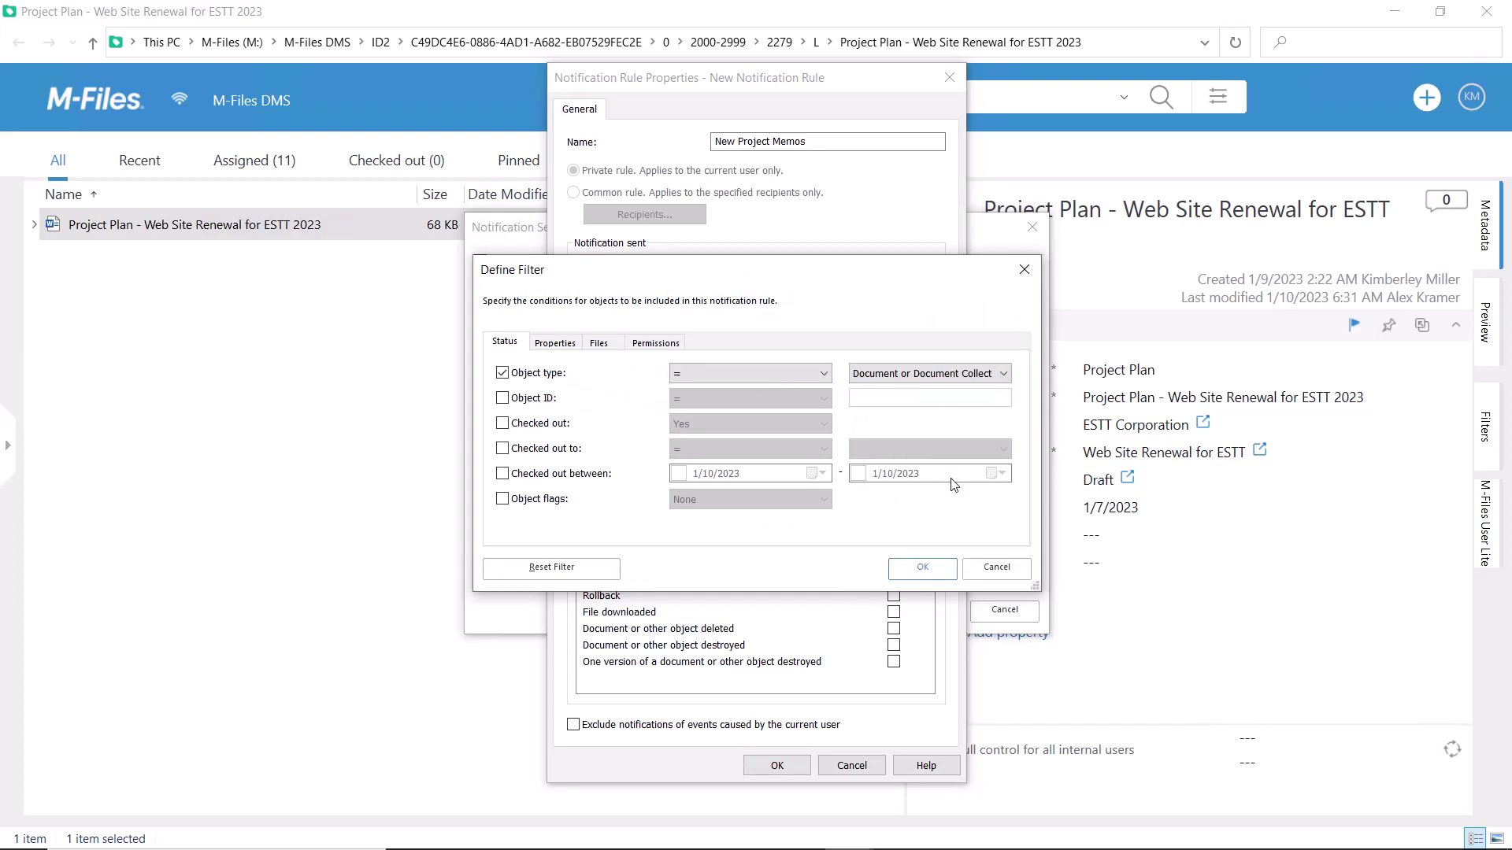
Step: Add a property condition requiring Class = Memo
left_click(571, 348)
left_click(587, 515)
left_click(578, 393)
type("cl")
left_click(591, 407)
left_click(762, 392)
type("Memo")
left_click(774, 407)
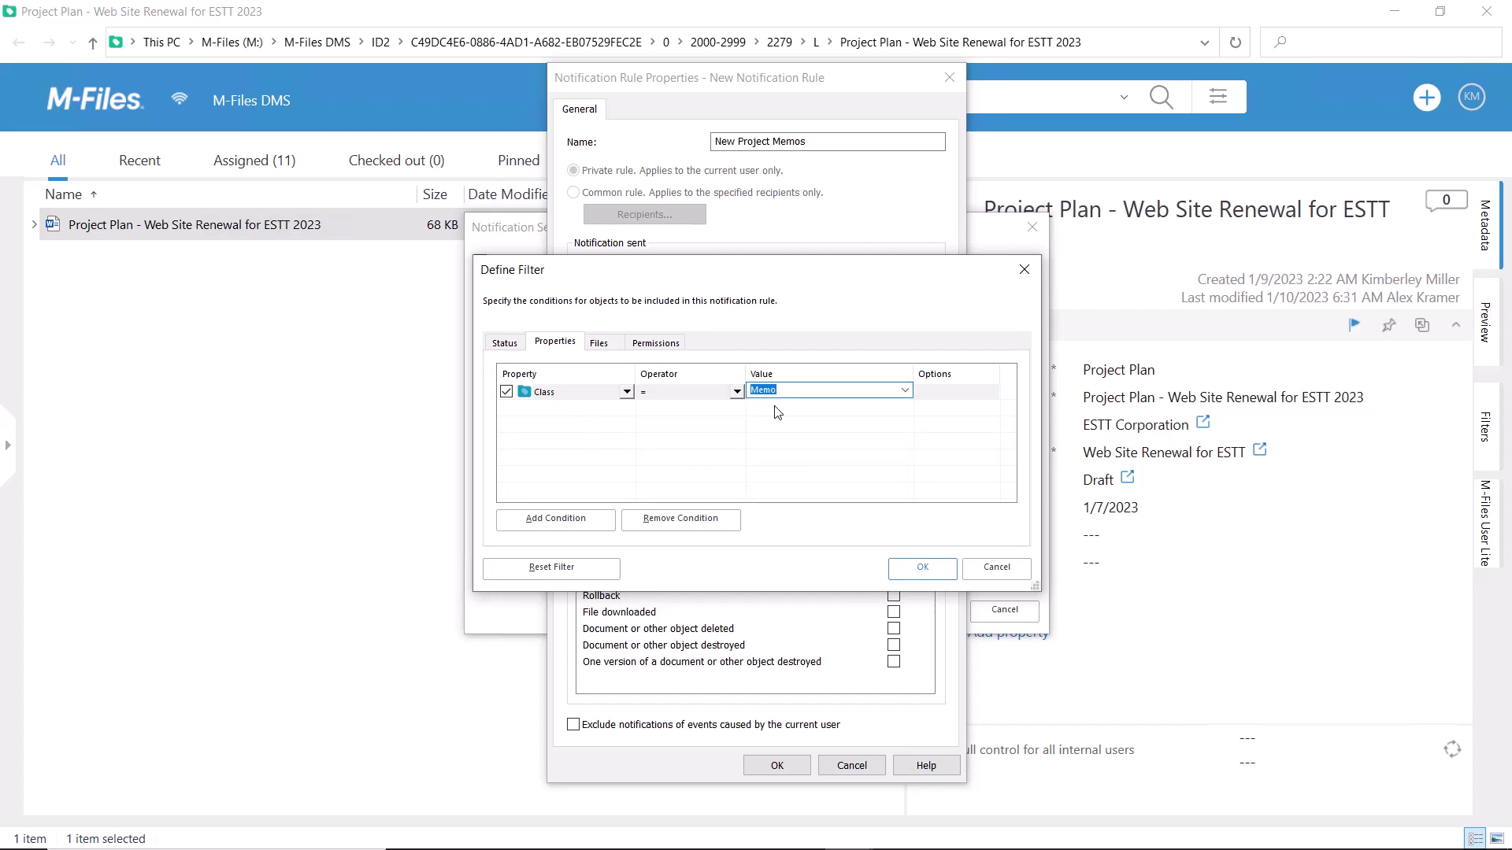
Step: Add a second condition Meeting type = Project meeting and apply the filter
left_click(583, 517)
left_click(579, 408)
type("Meeting type")
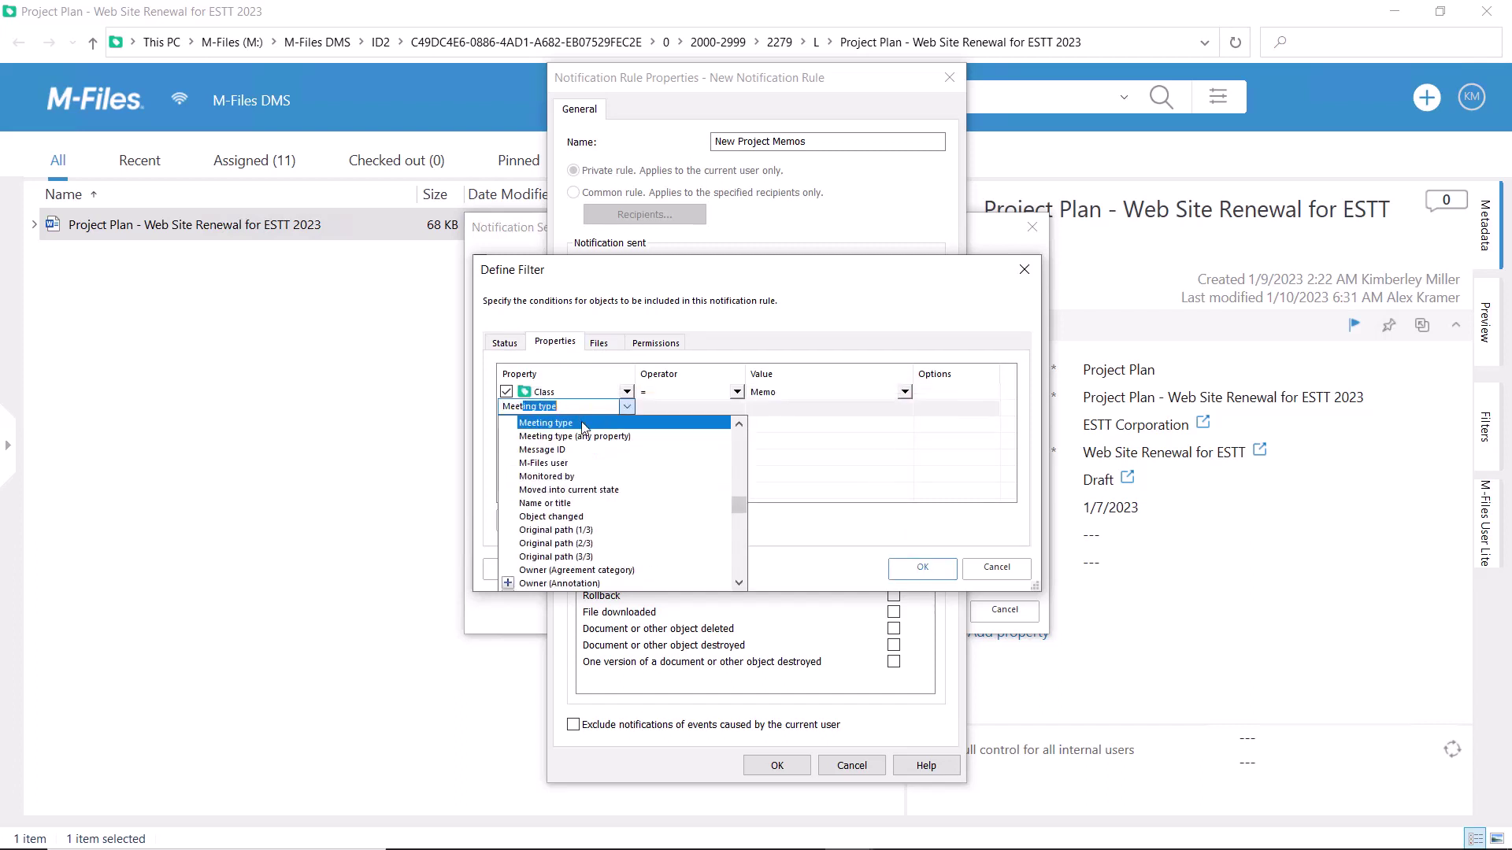
left_click(583, 425)
left_click(833, 410)
type("Project meeting")
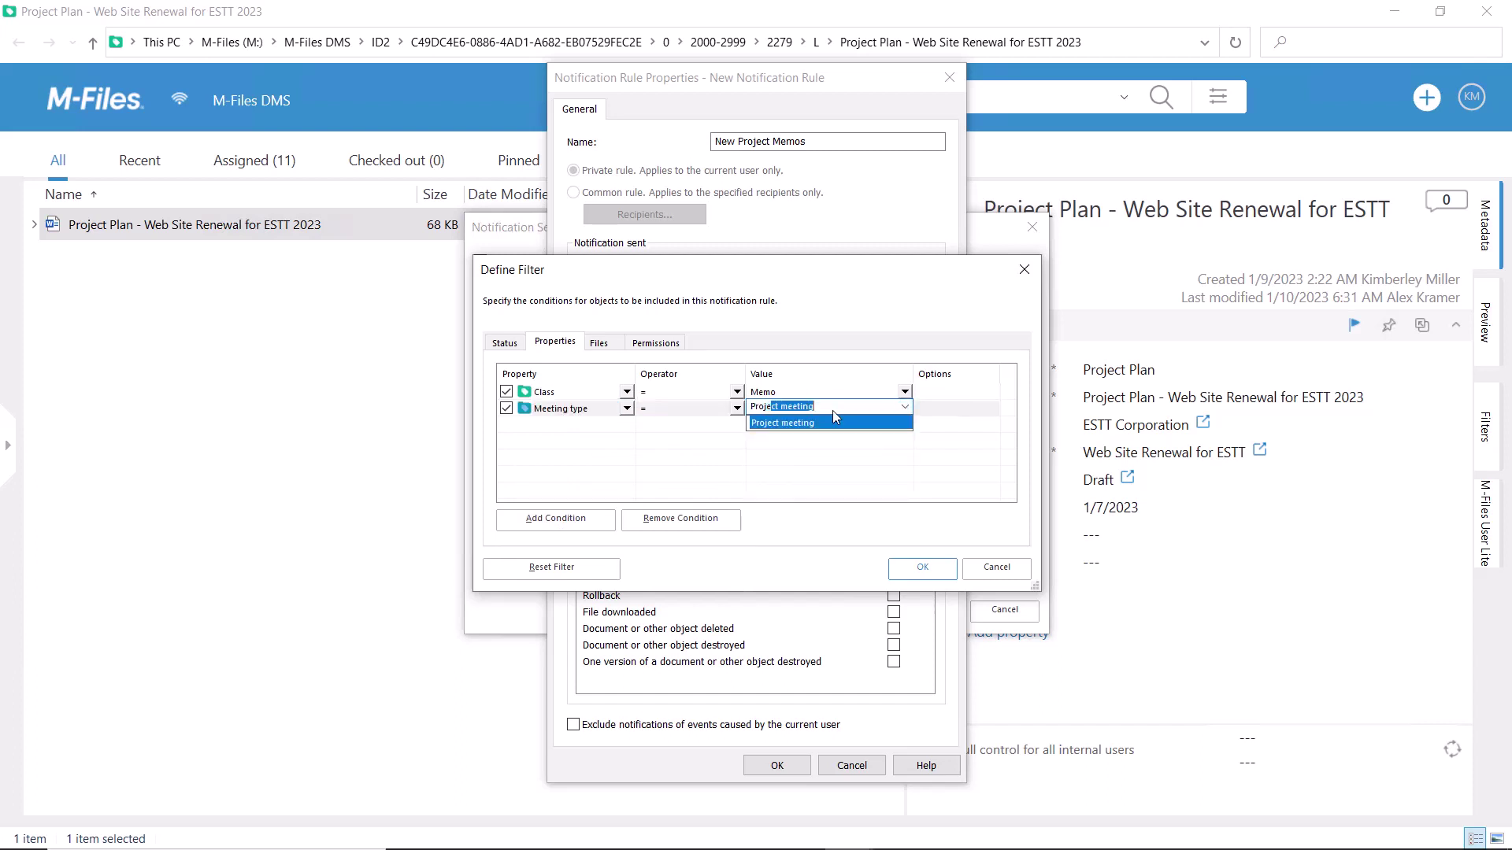
left_click(835, 424)
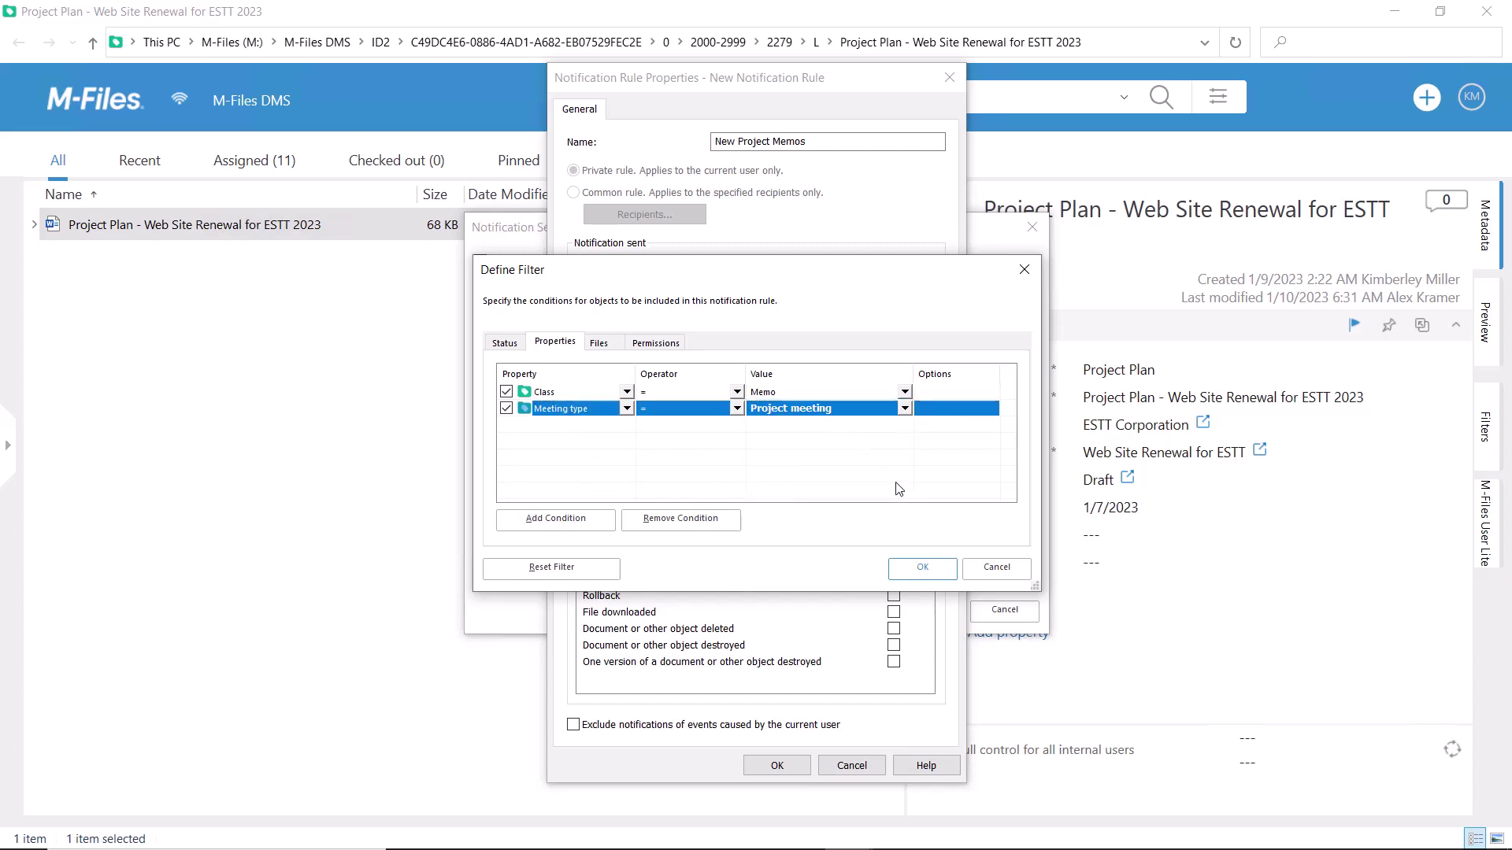
left_click(925, 565)
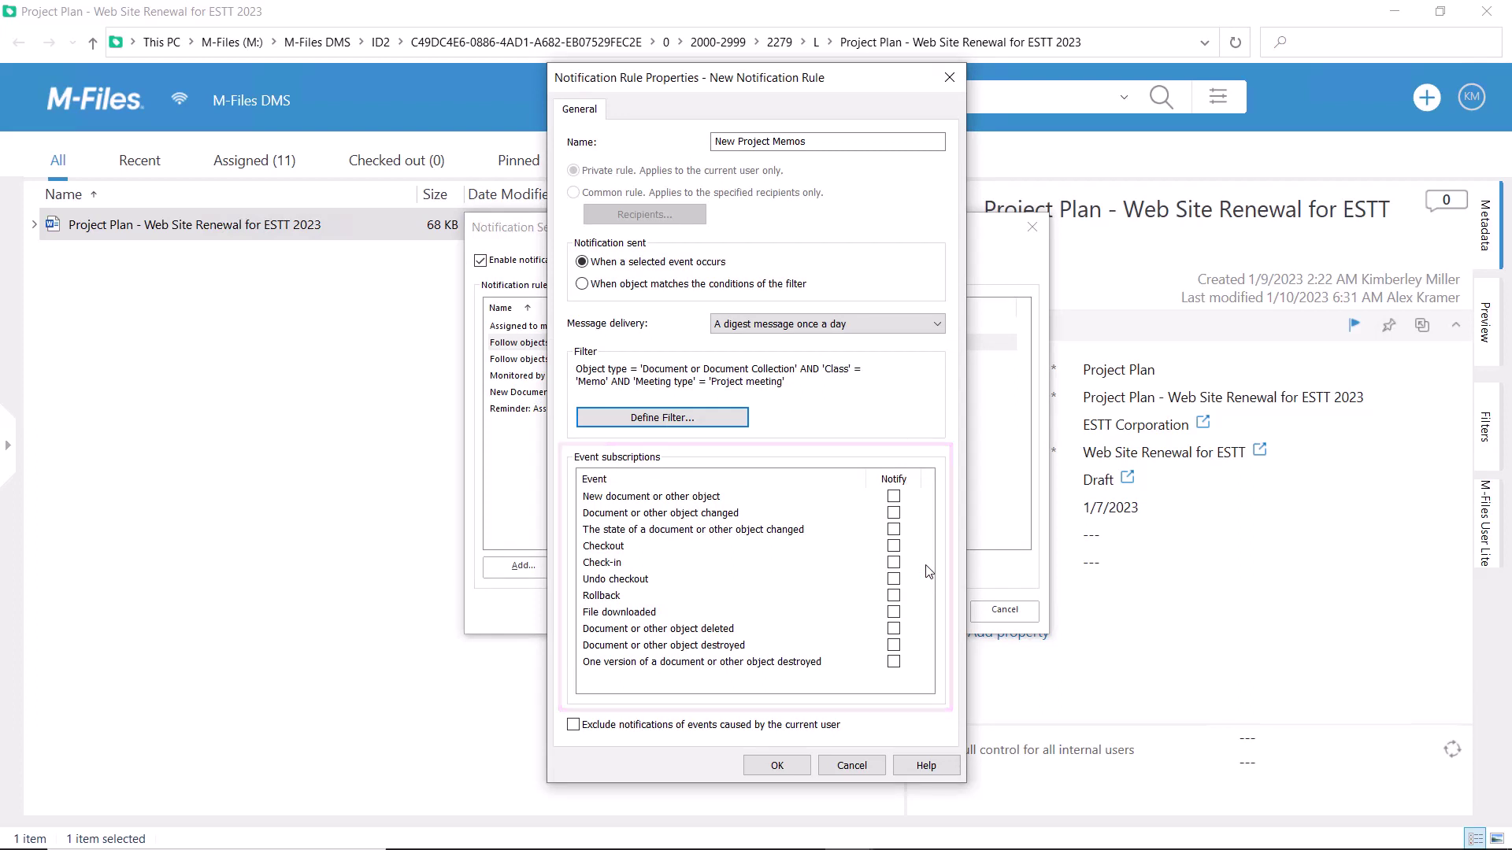
Step: Notify on new documents or objects, exclude the current user's own events, and save the rule
left_click(894, 497)
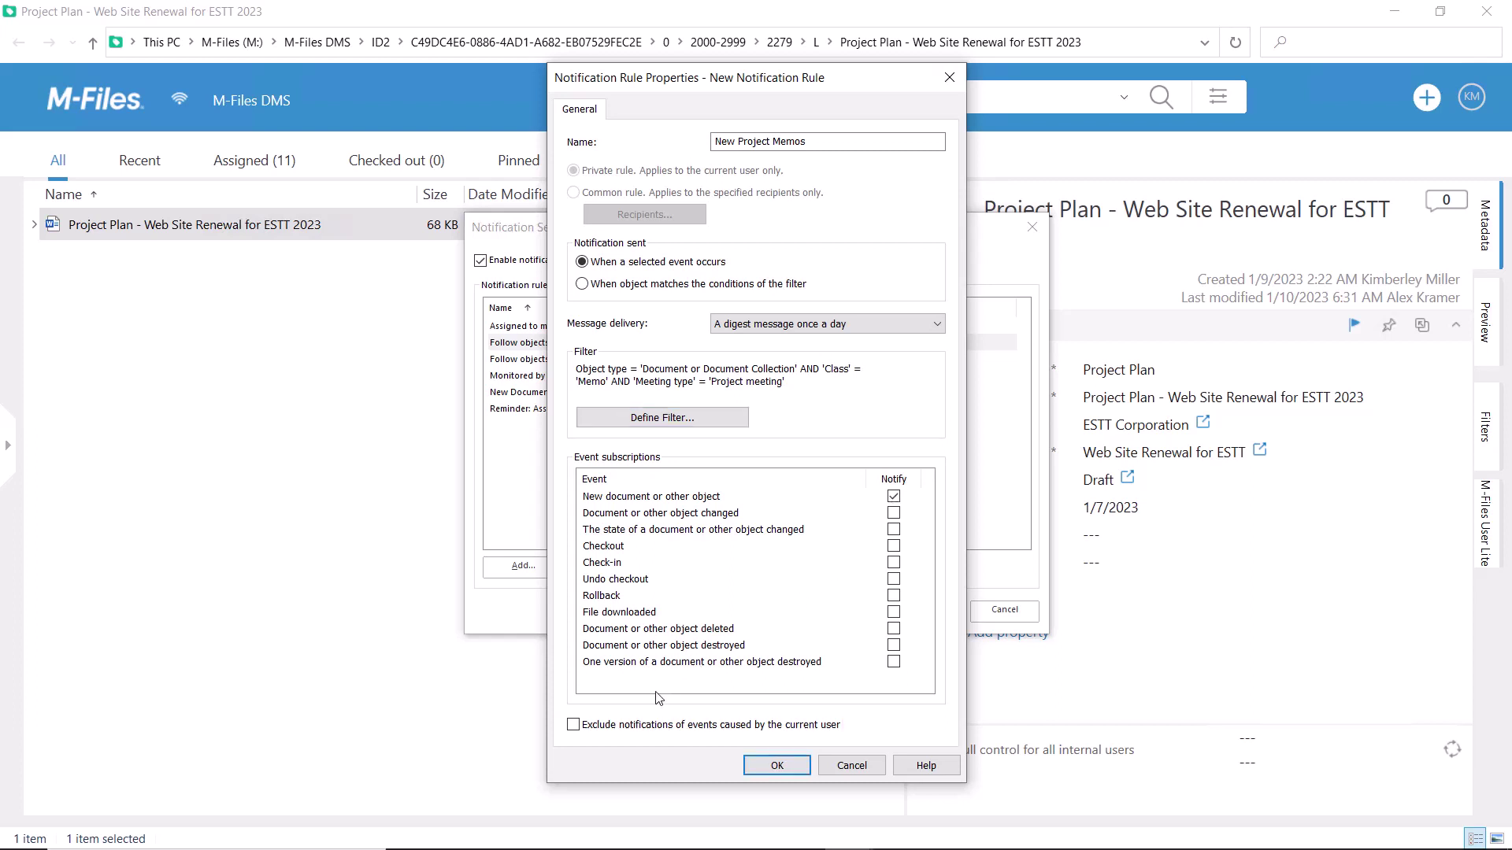
left_click(574, 725)
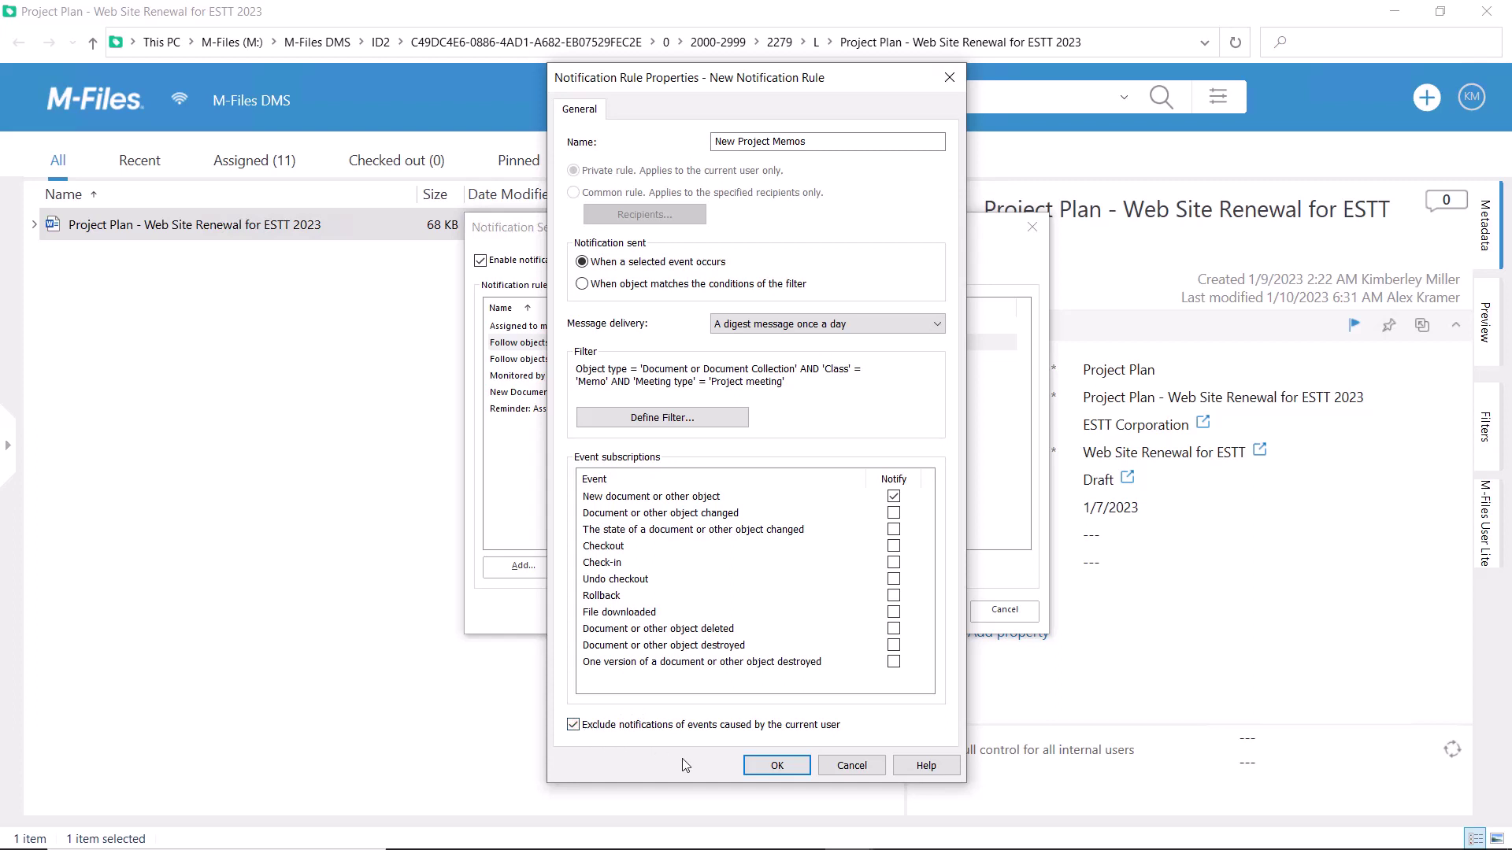
left_click(776, 766)
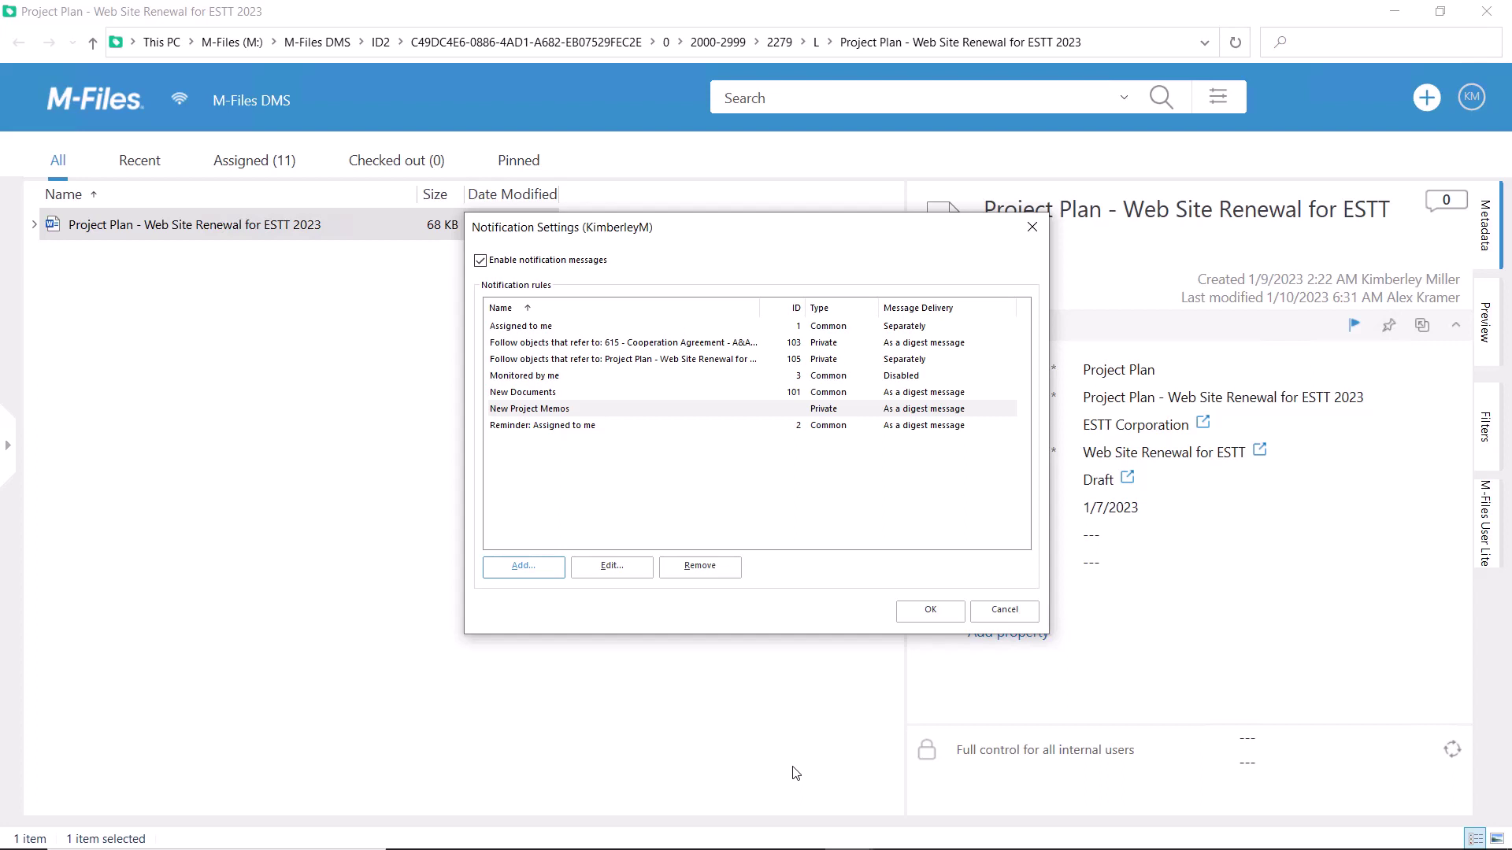
Step: Confirm the Notification Settings dialog with OK to save all rules
left_click(942, 607)
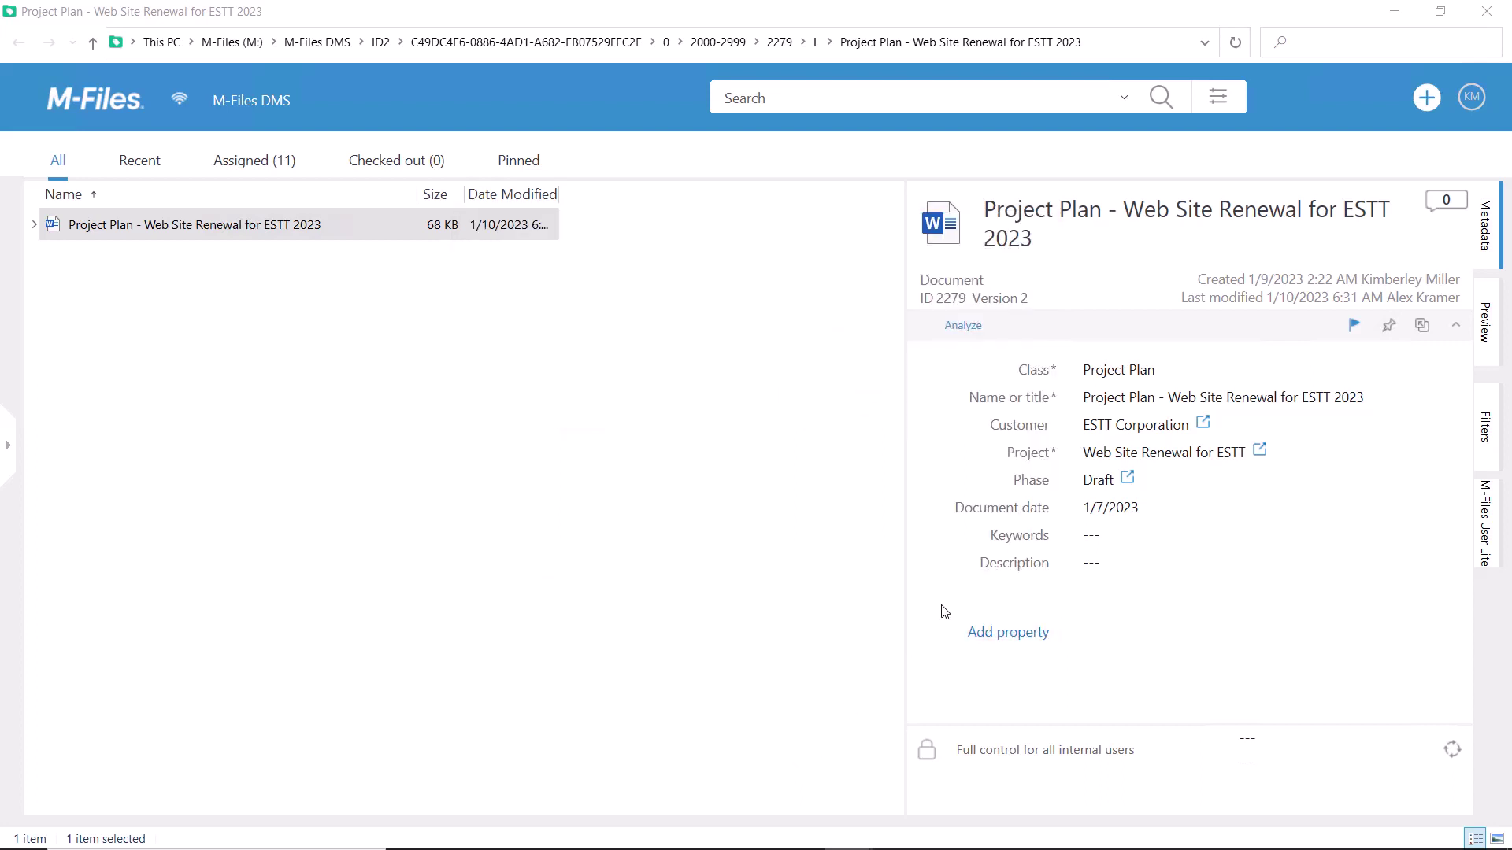